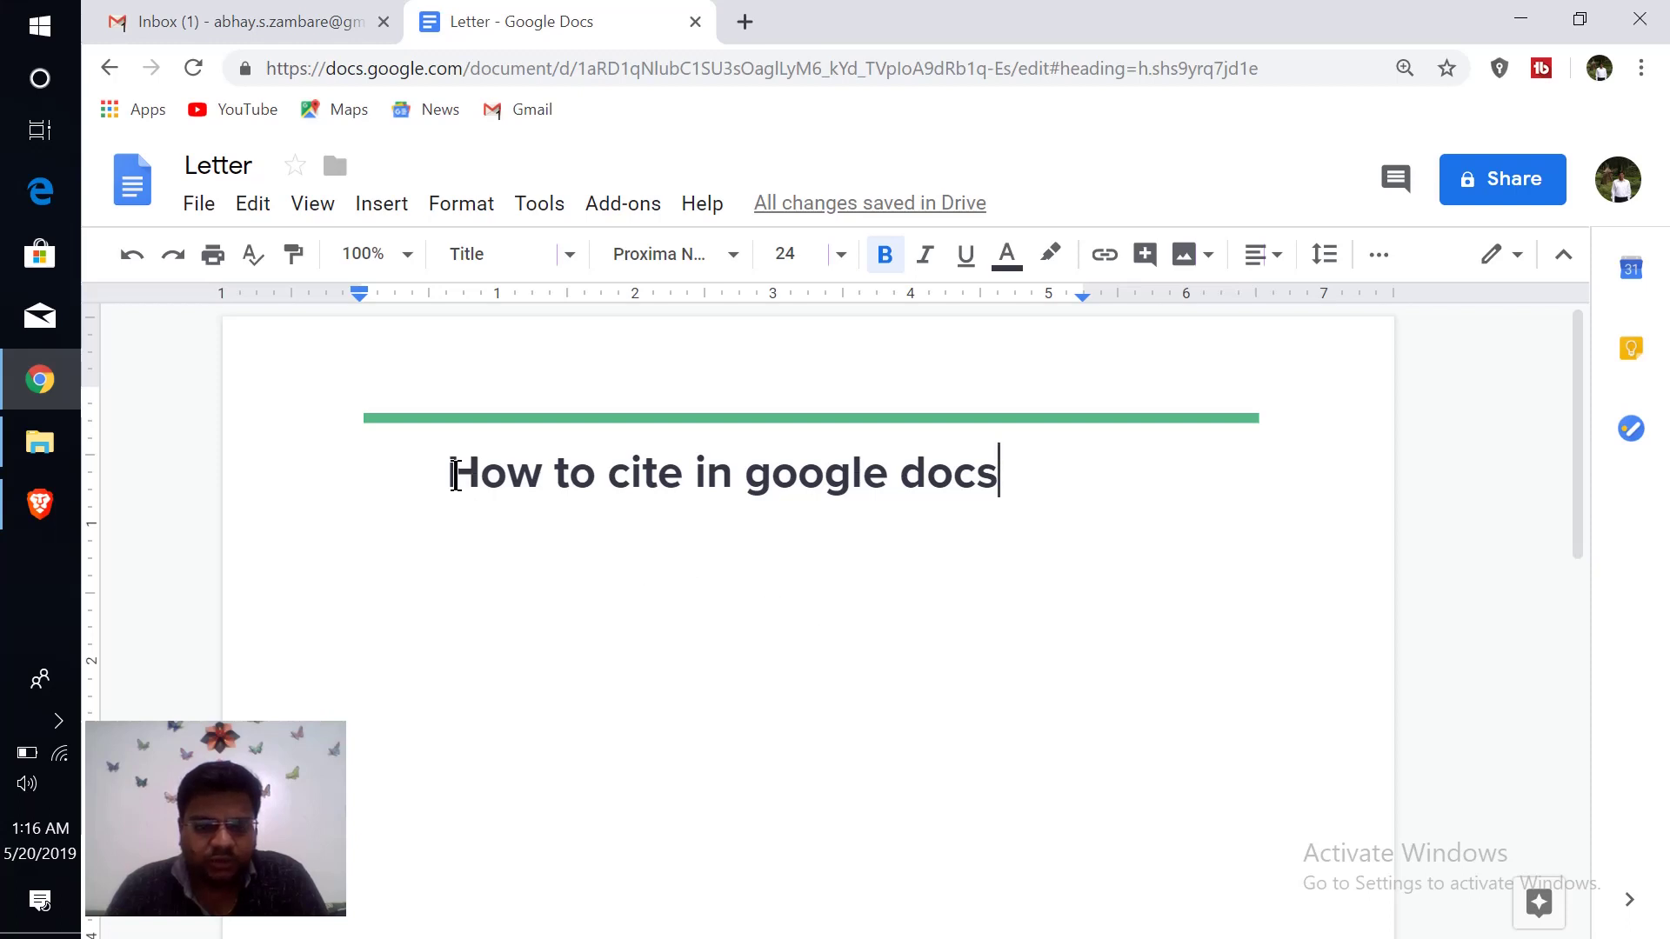
# Place the insertion point on the empty line under the heading and bring up the Add-ons menu
pyautogui.moveTo(451, 475); pyautogui.dragTo(1010, 490)
pyautogui.click(988, 542)
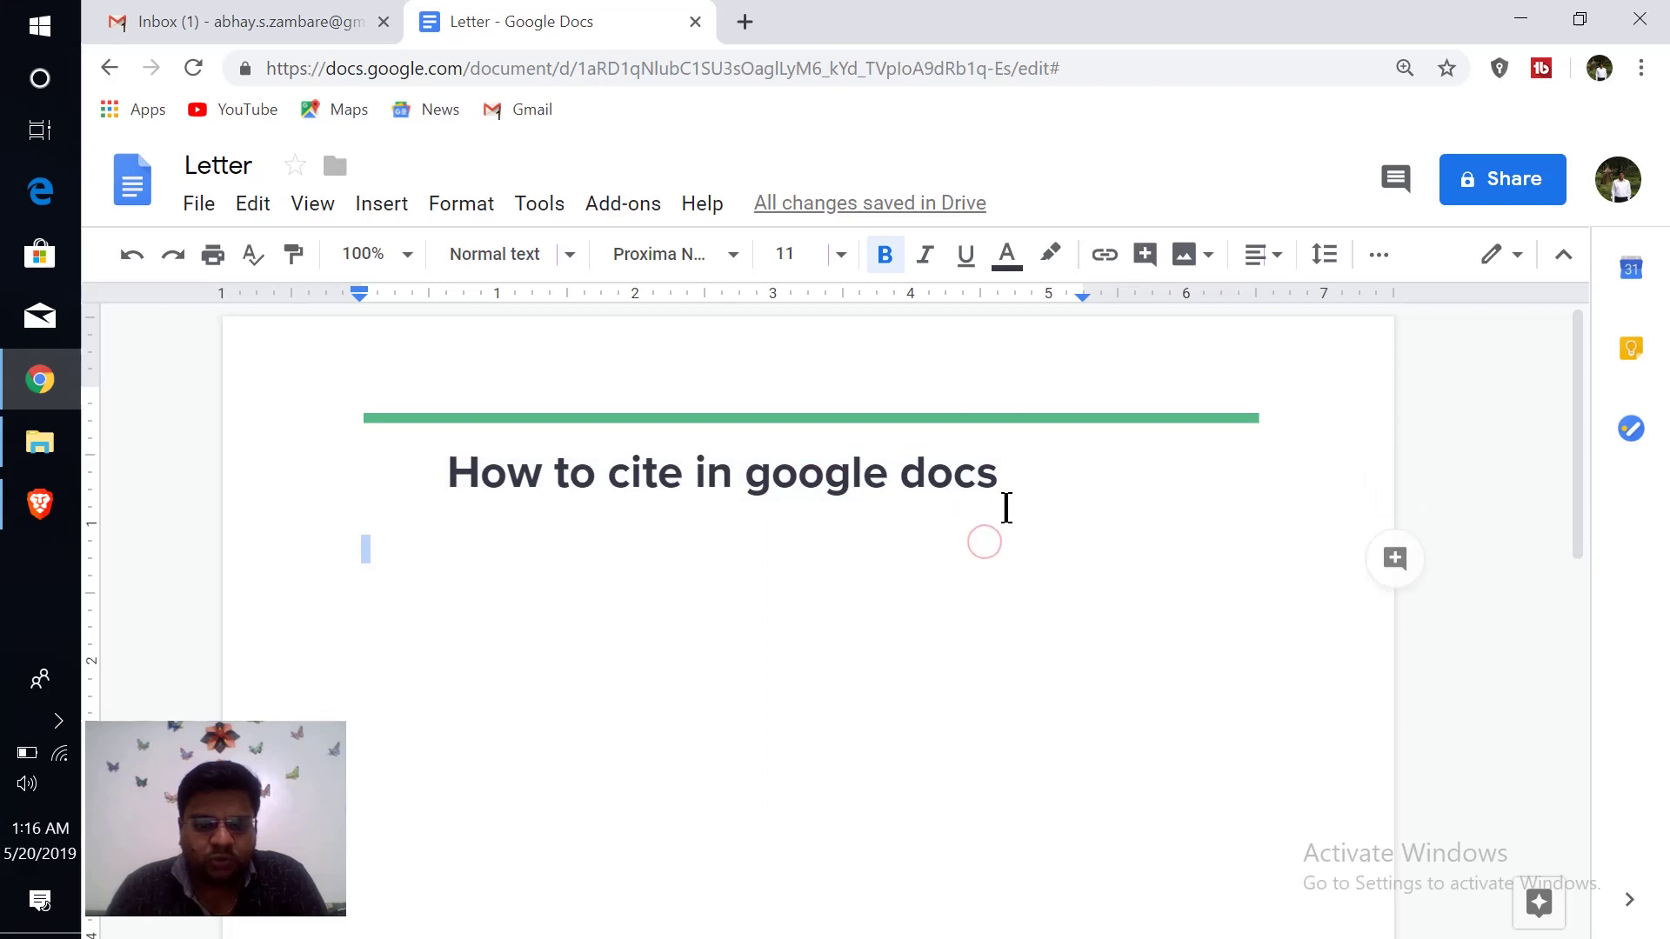
pyautogui.click(692, 508)
pyautogui.click(537, 559)
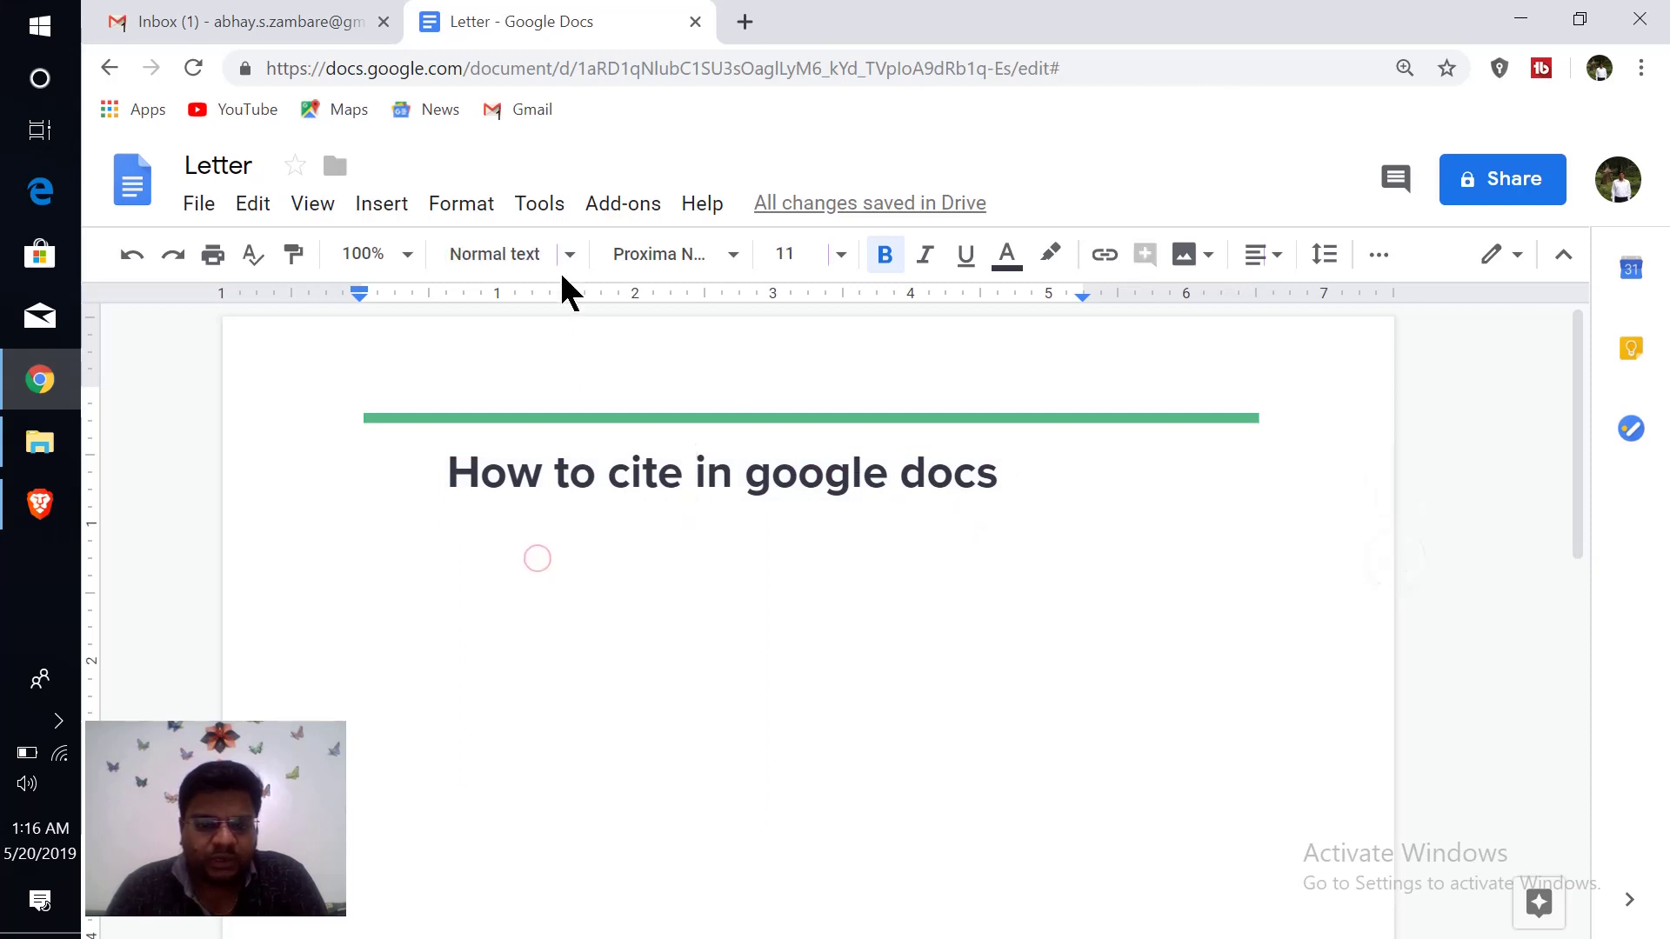
pyautogui.click(649, 209)
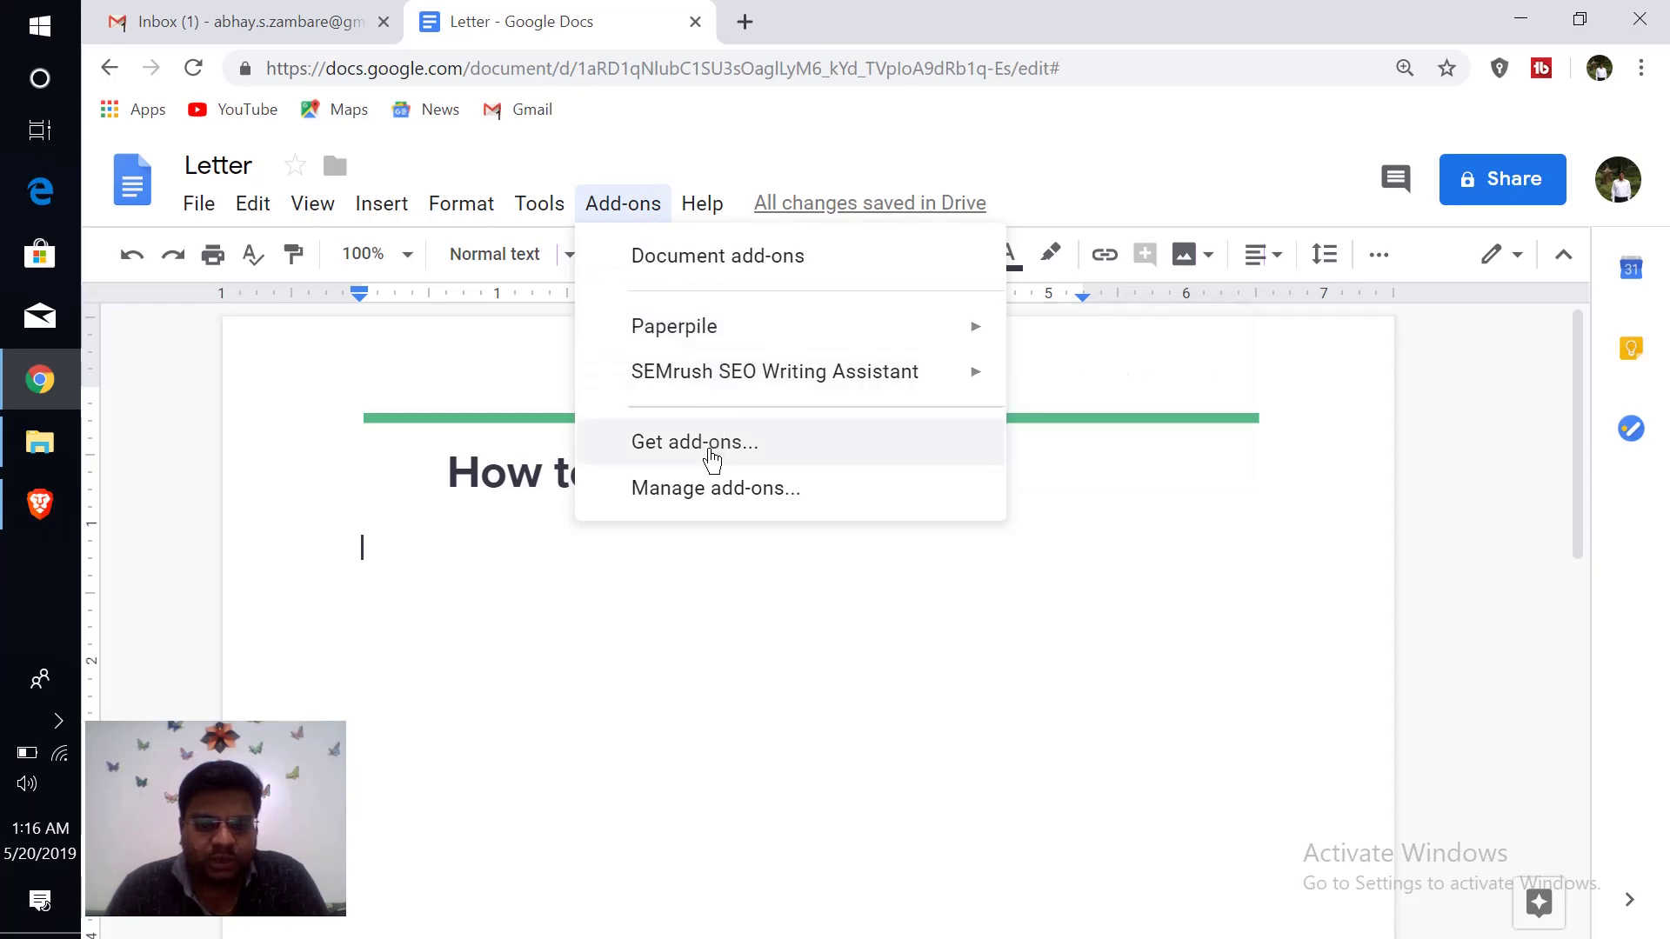
# Search the add-on catalogue for 'paperpile', see it is already installed, and close the catalogue
pyautogui.click(708, 448)
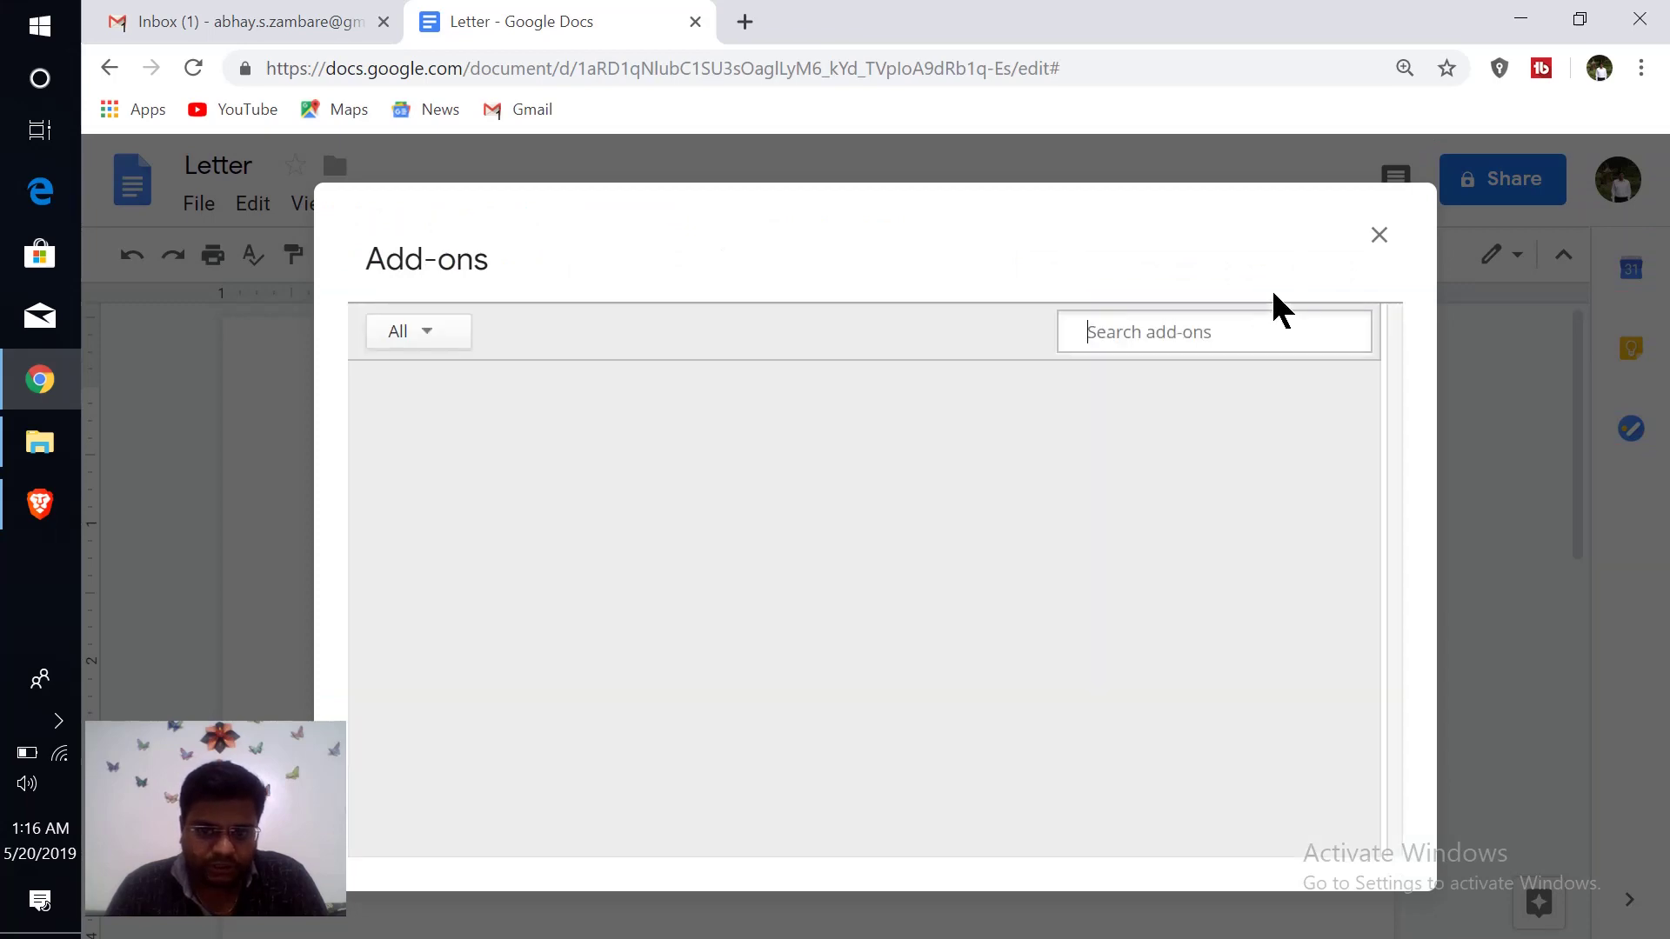
pyautogui.click(1184, 332)
pyautogui.write('paperpile')
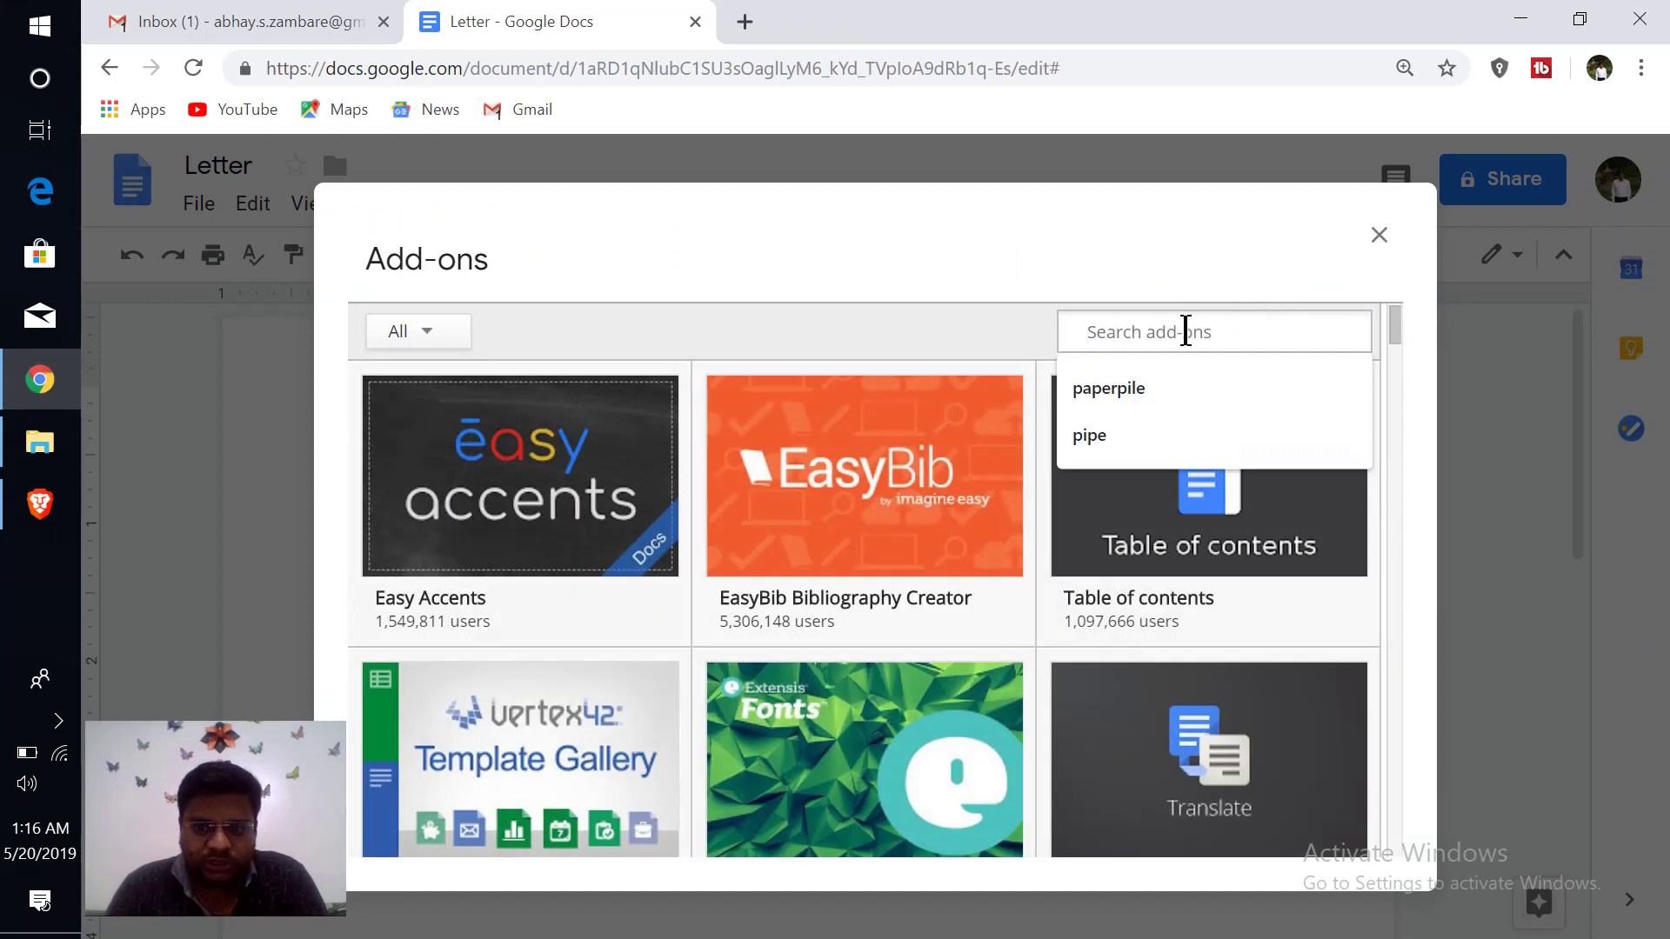
pyautogui.click(1130, 402)
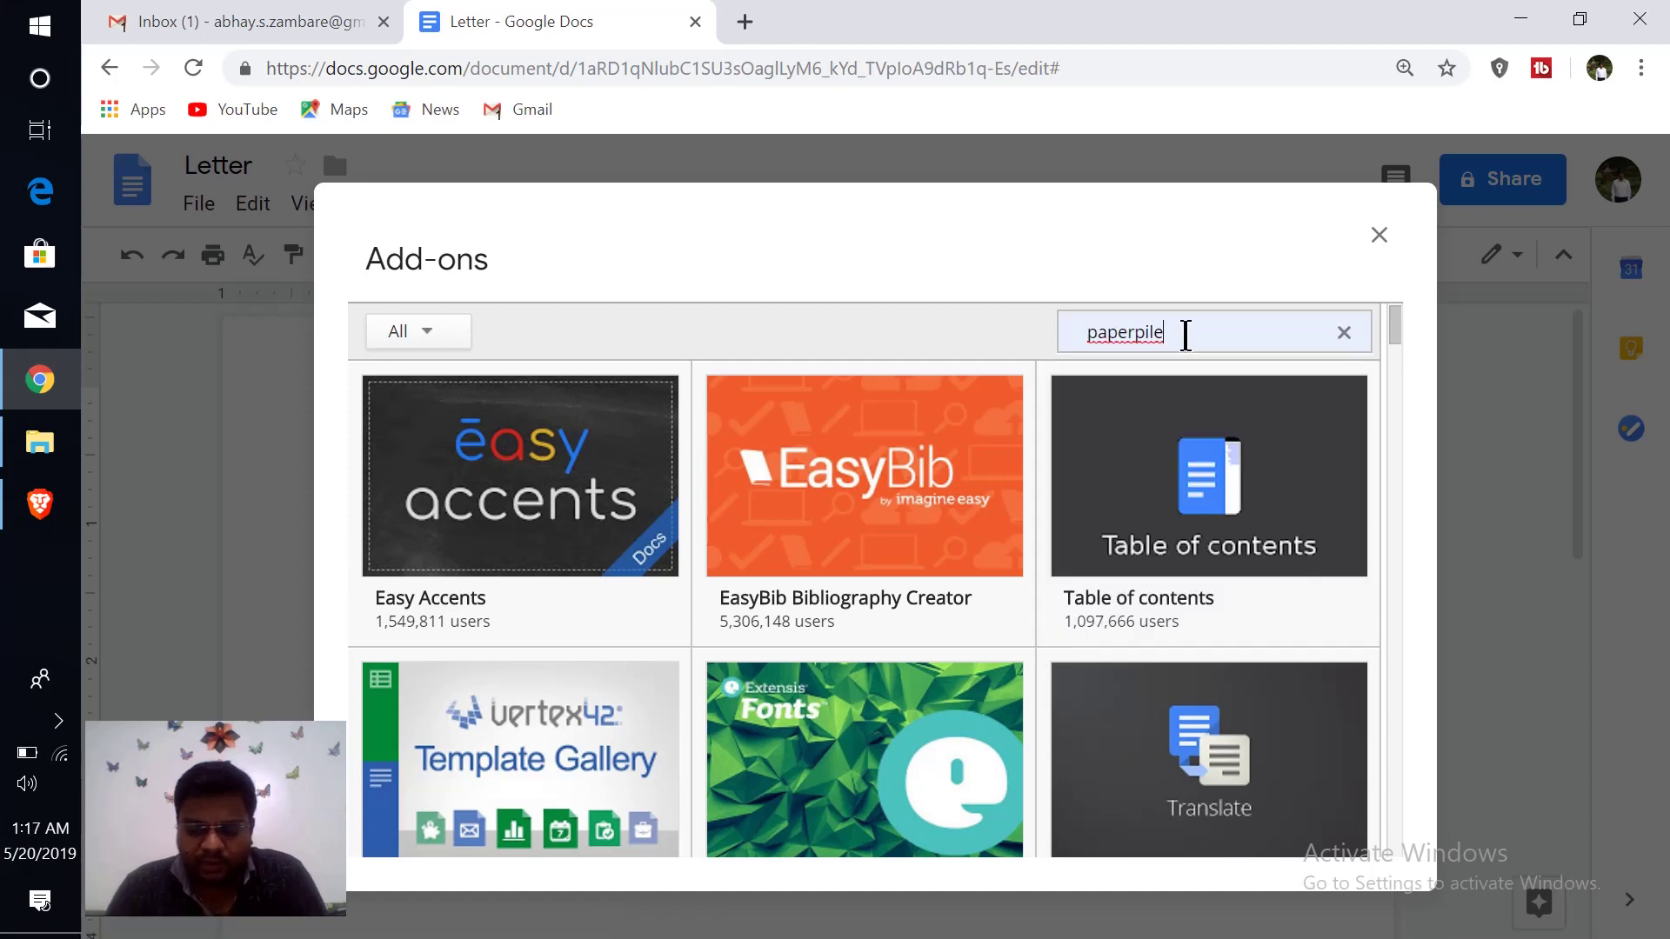
pyautogui.press('Return')
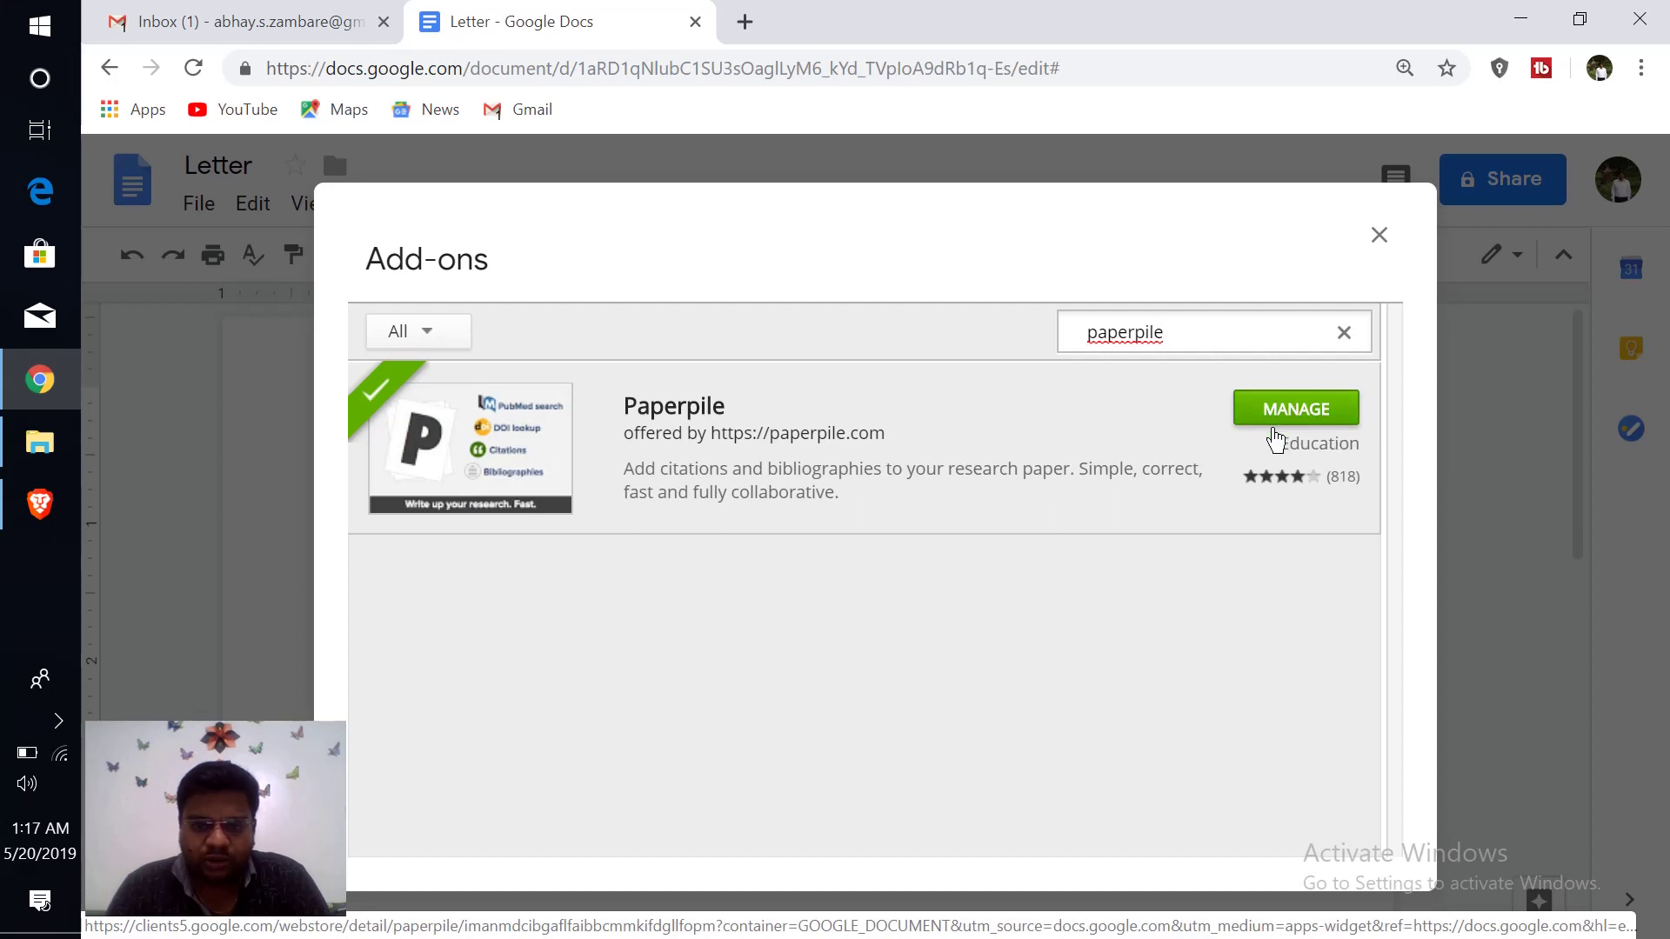
pyautogui.click(1379, 236)
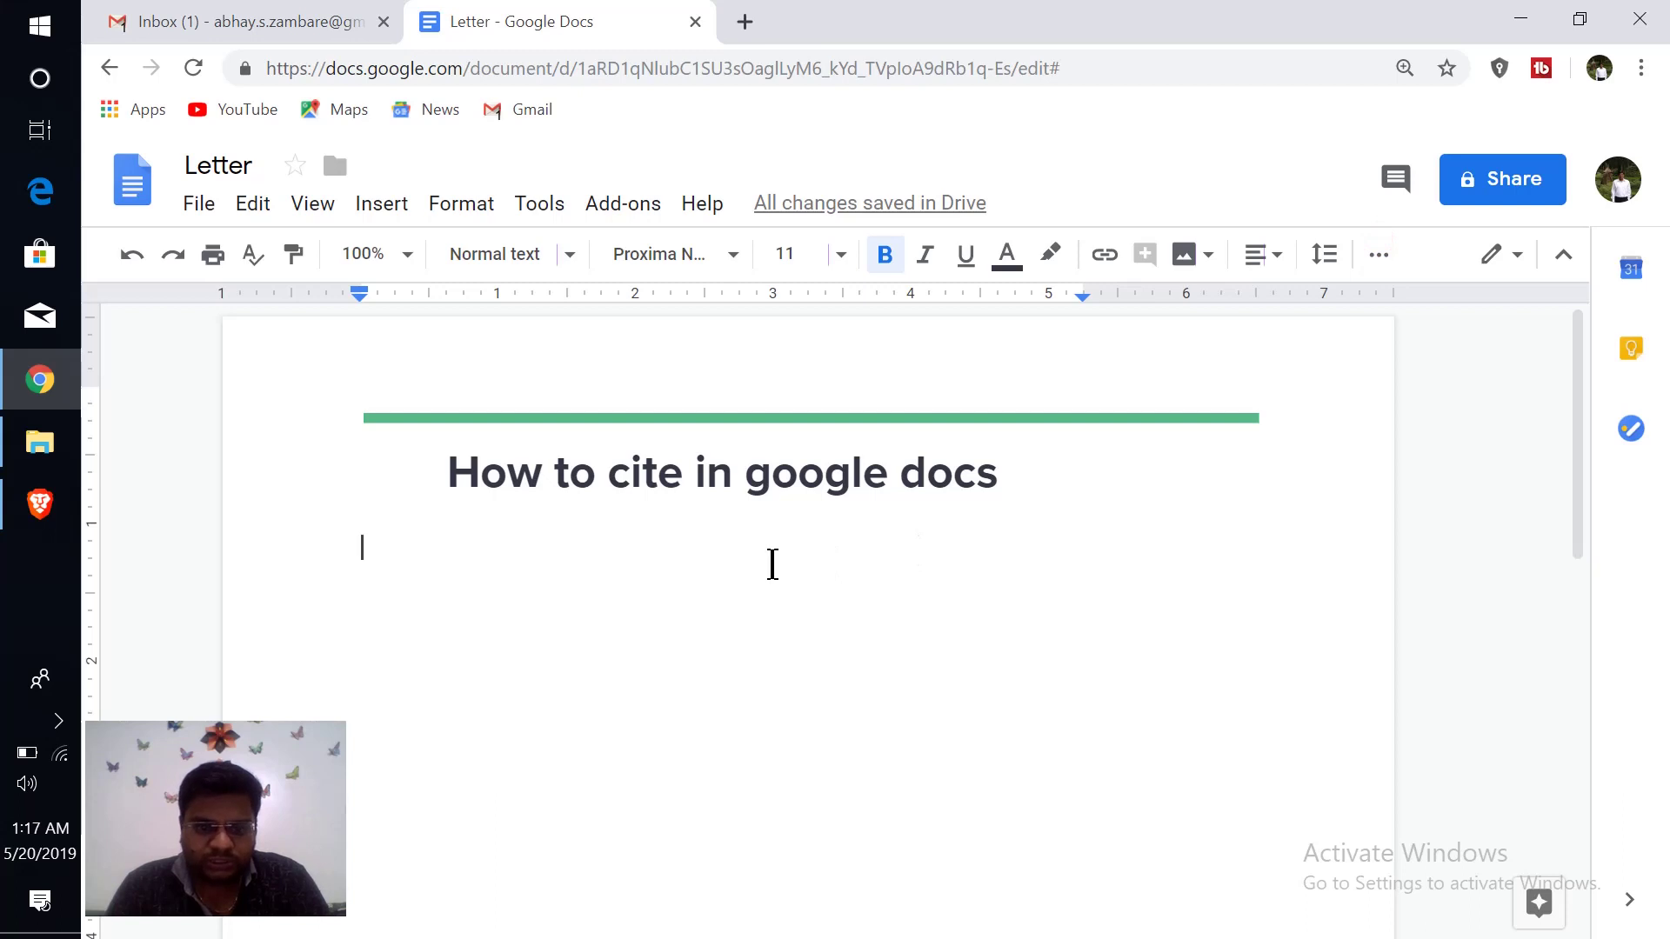
# Paste 'Conversion of methanol to aromatics on HZSM5' under the heading and bring up the Add-ons menu
pyautogui.write('Conversion of methanol to aromatics on HZSM5')
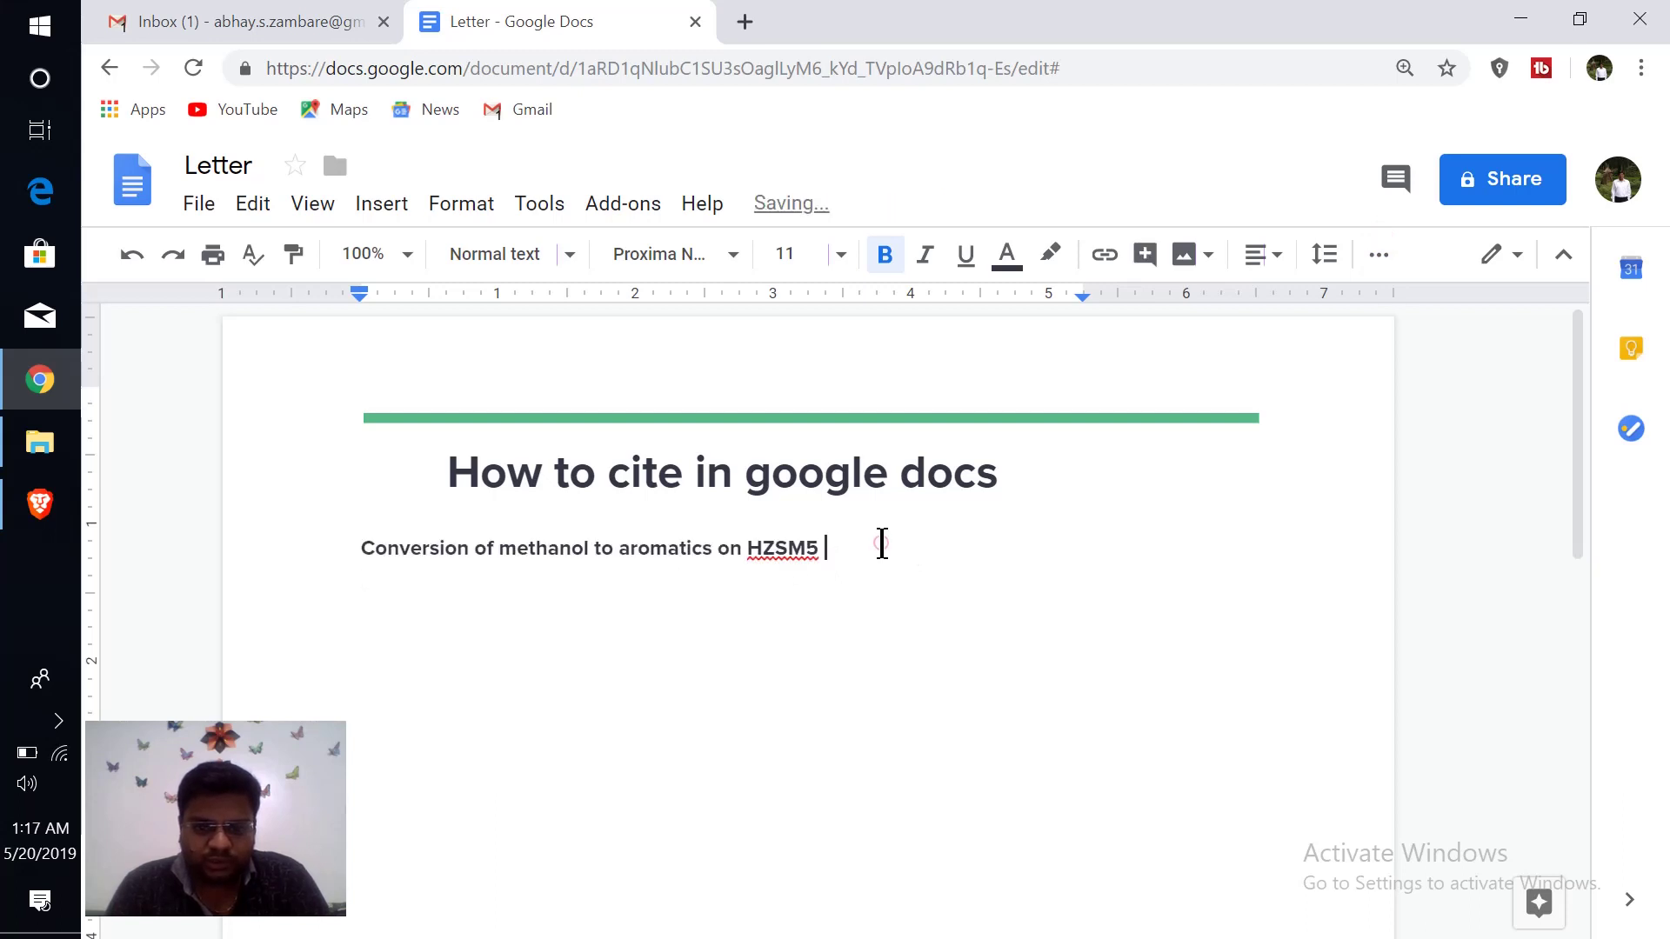
pyautogui.click(882, 544)
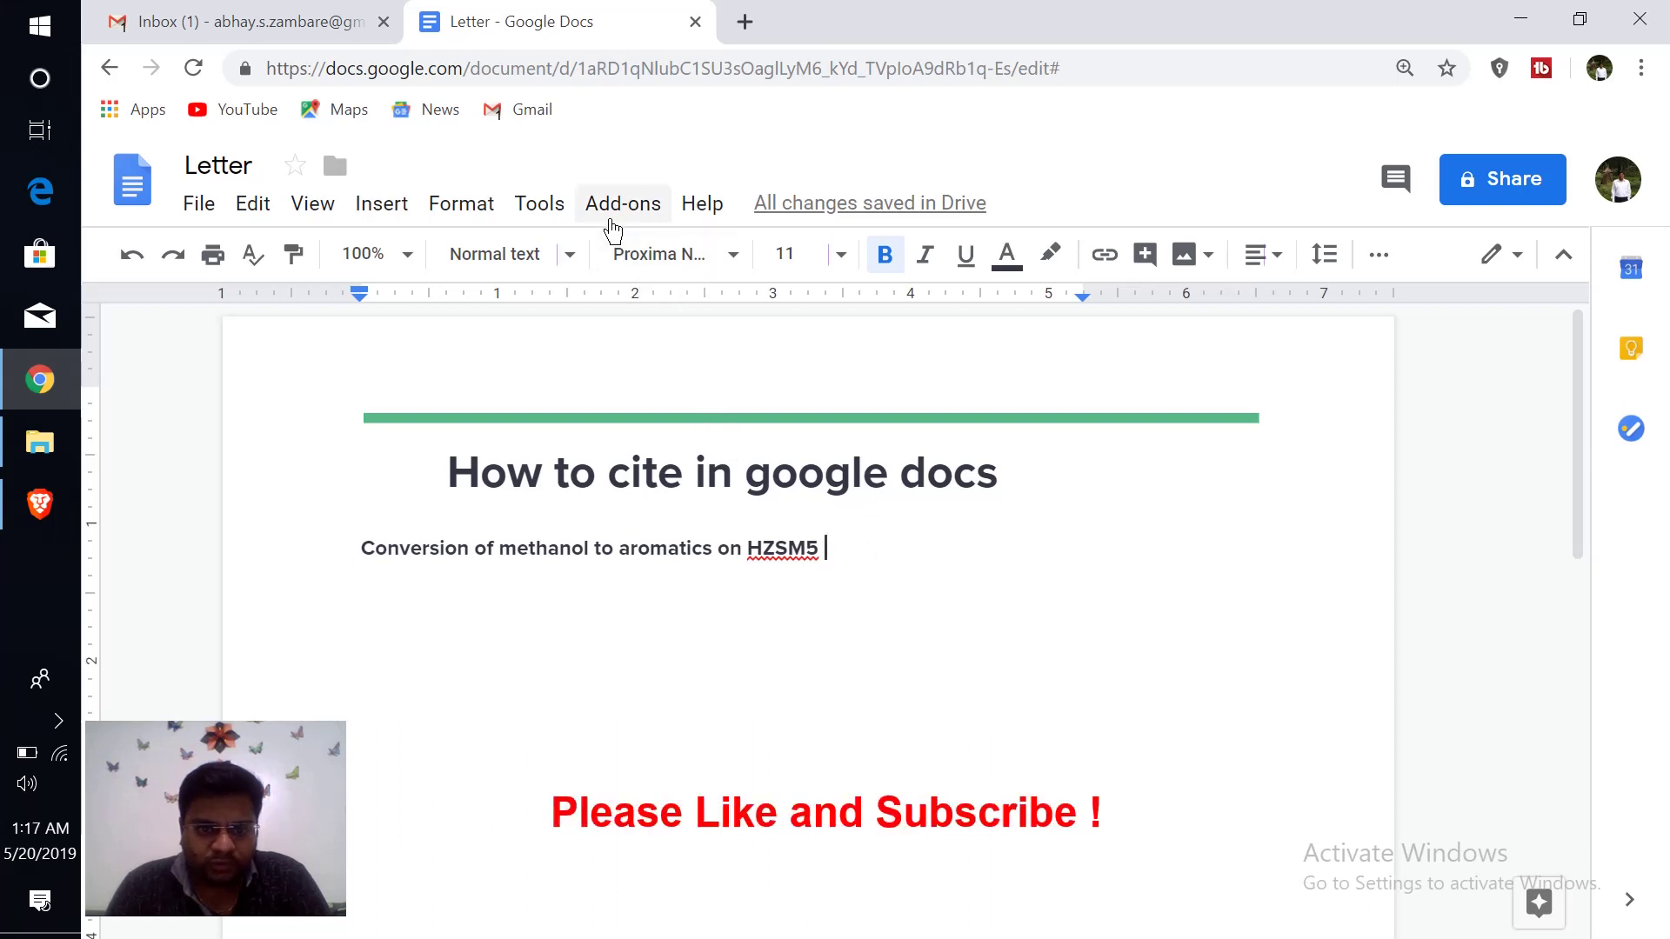
pyautogui.click(612, 217)
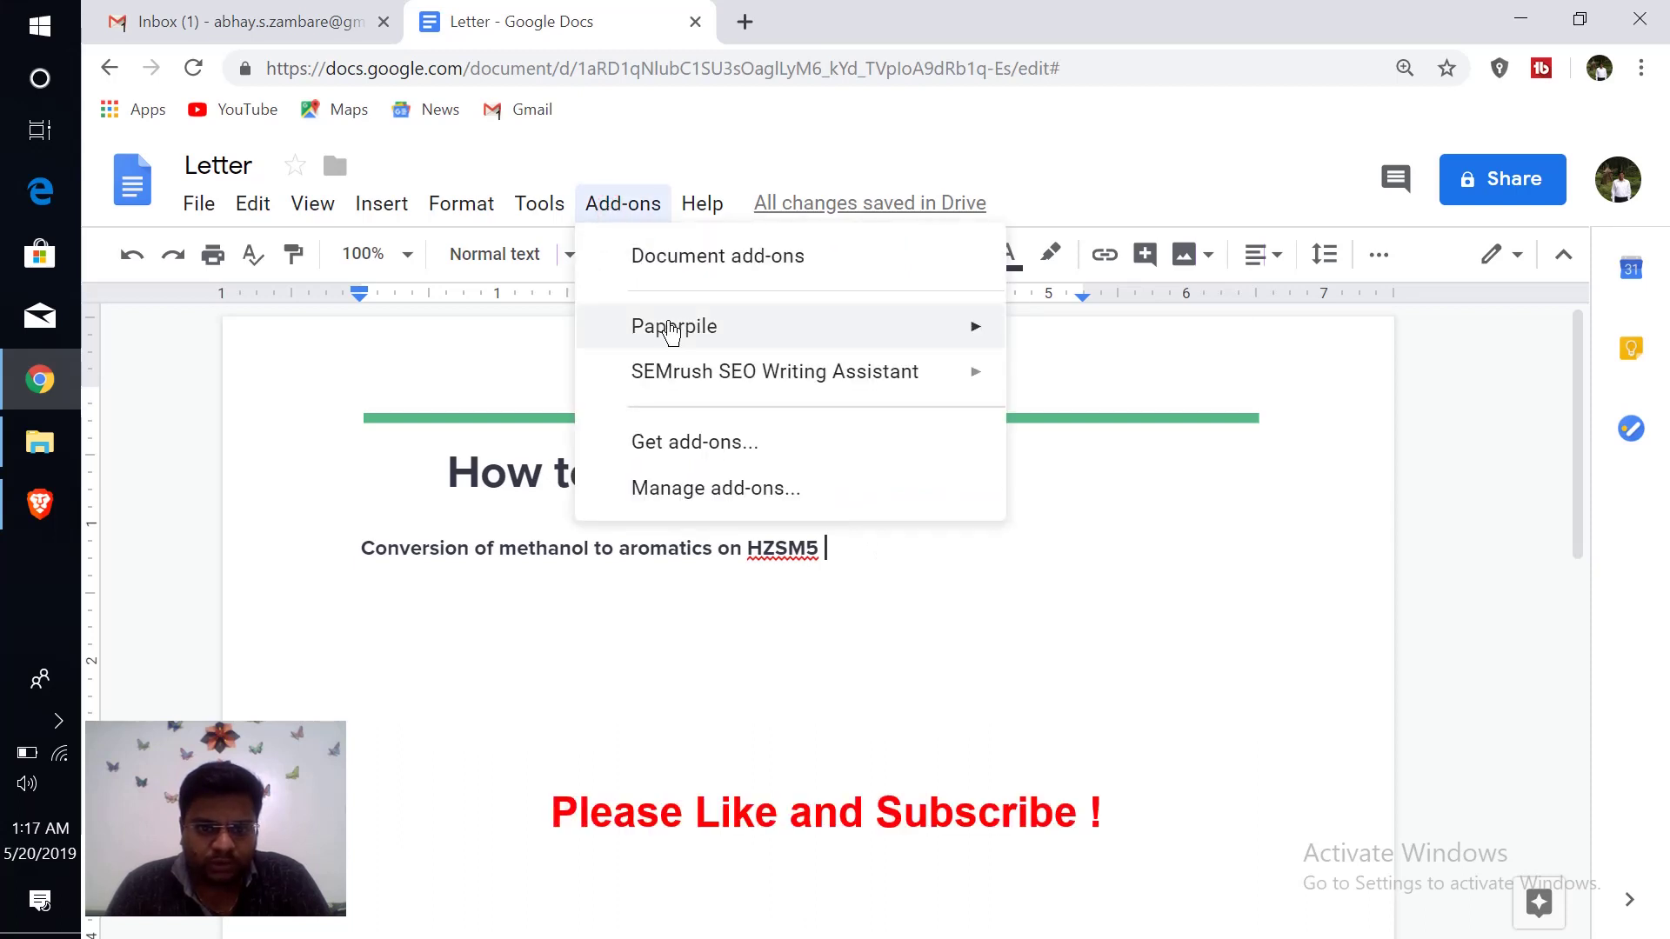
pyautogui.moveTo(674, 327)
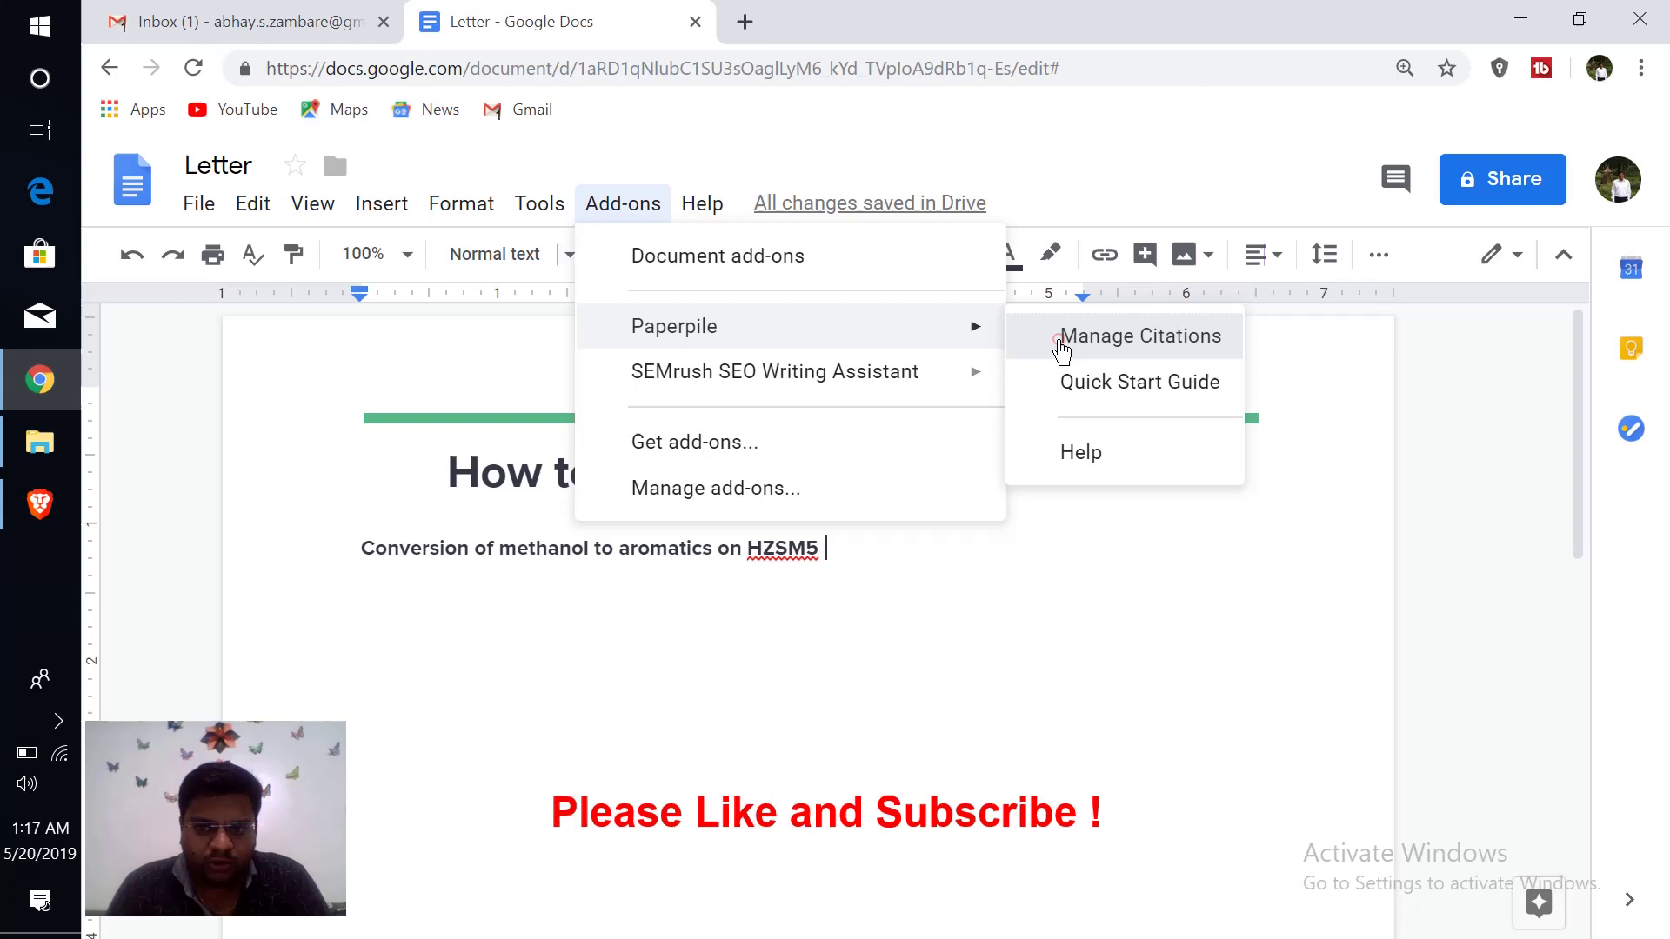
# Launch Paperpile's Manage Citations sidebar and return to the sentence in the document
pyautogui.click(1063, 347)
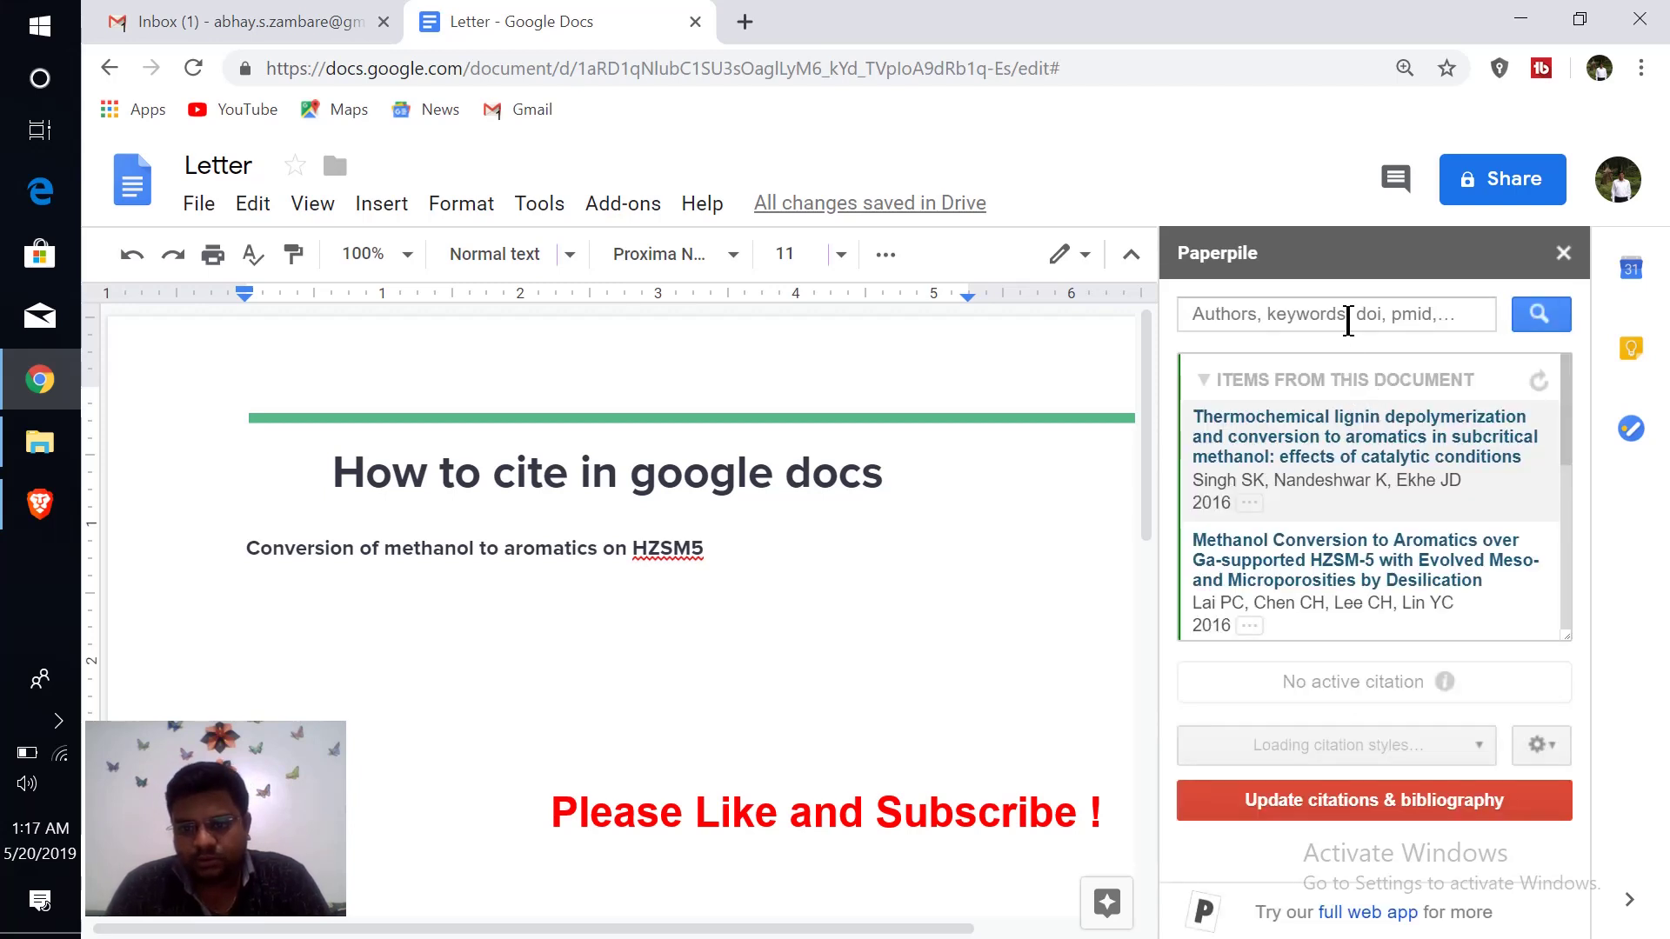
pyautogui.click(1347, 317)
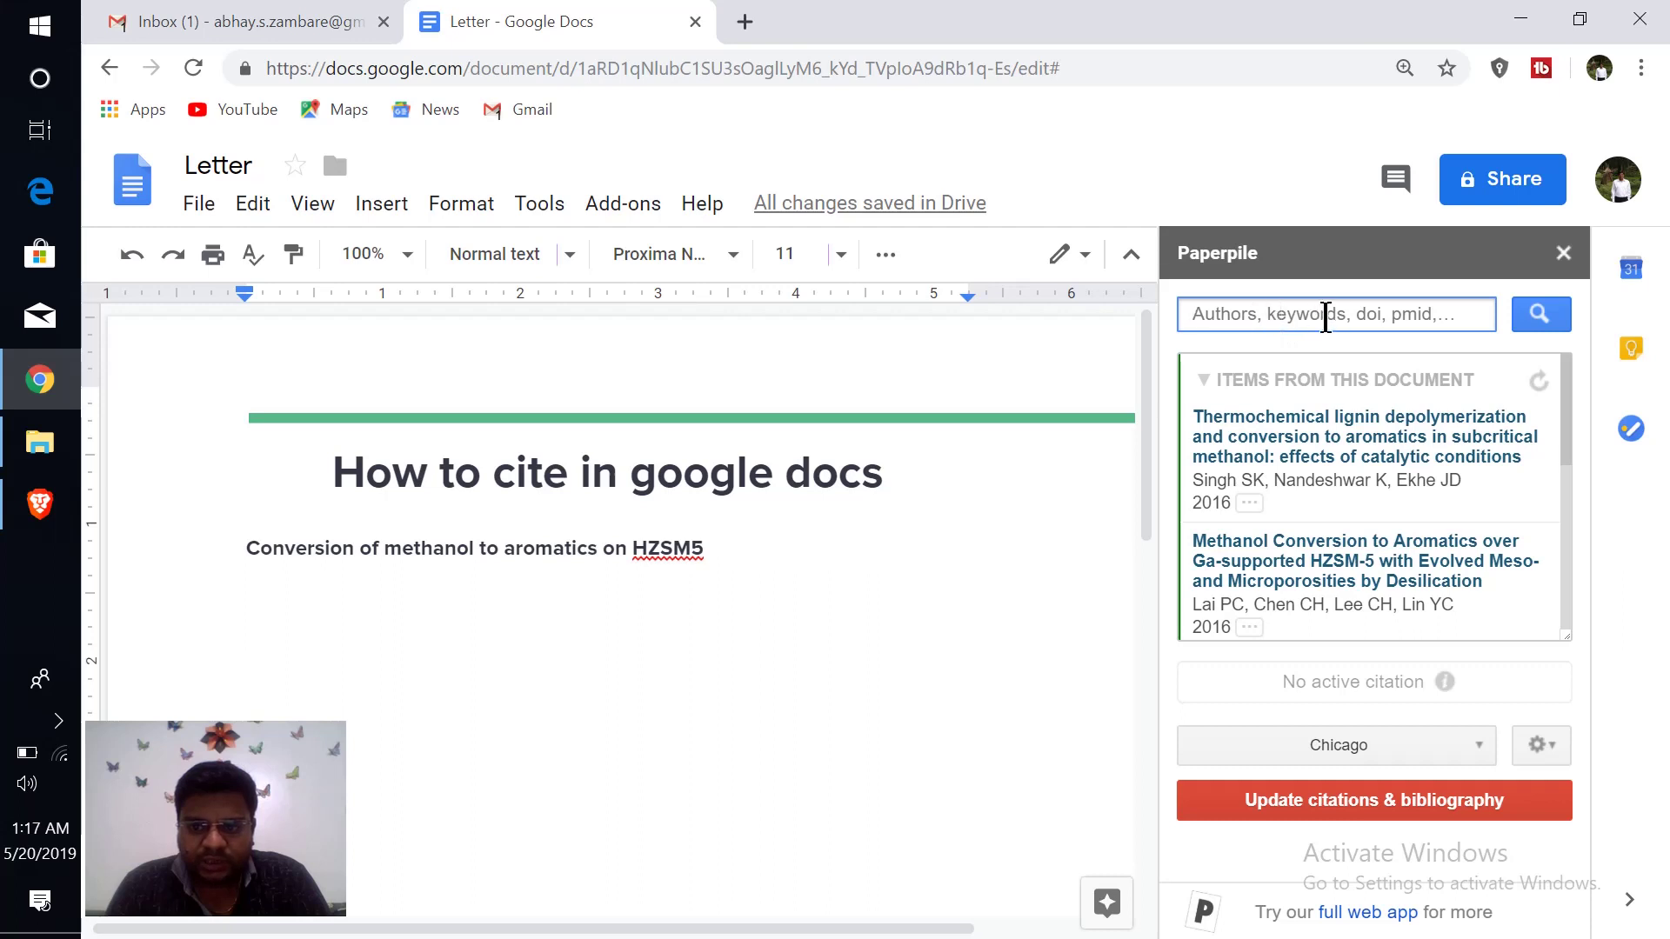
pyautogui.click(556, 572)
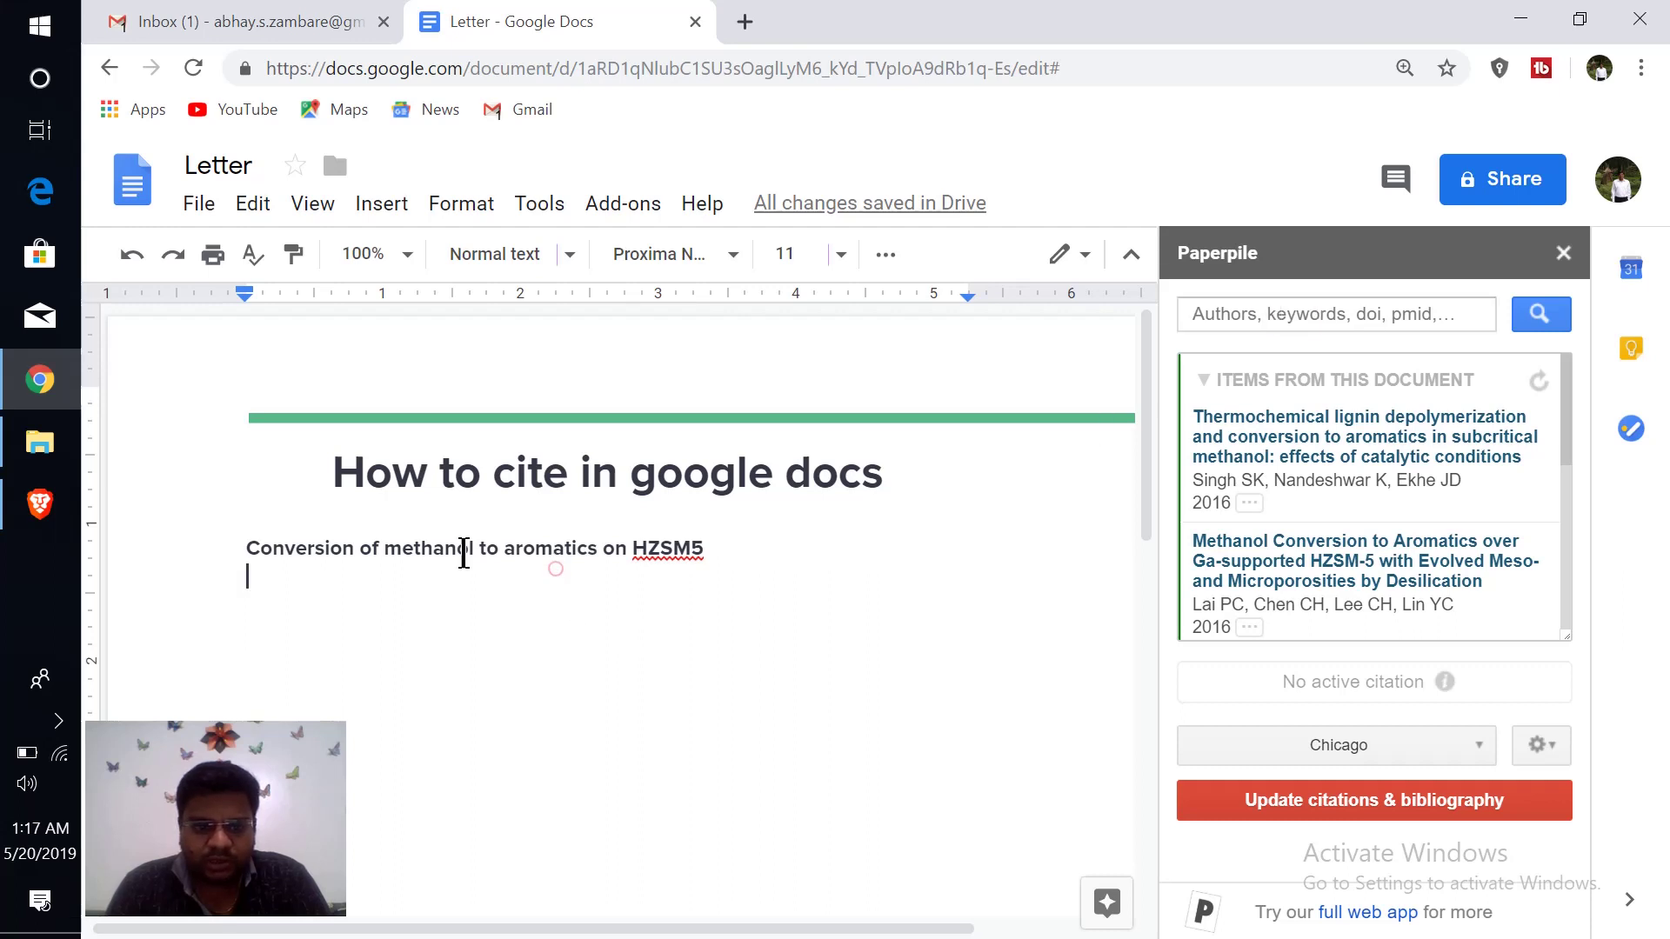
# Search Paperpile for 'methanol to aromatics on HZSM5' and put the insertion point at the sentence end
pyautogui.click(387, 550)
pyautogui.moveTo(405, 550); pyautogui.dragTo(686, 536)
pyautogui.hotkey('ctrl', 'c')
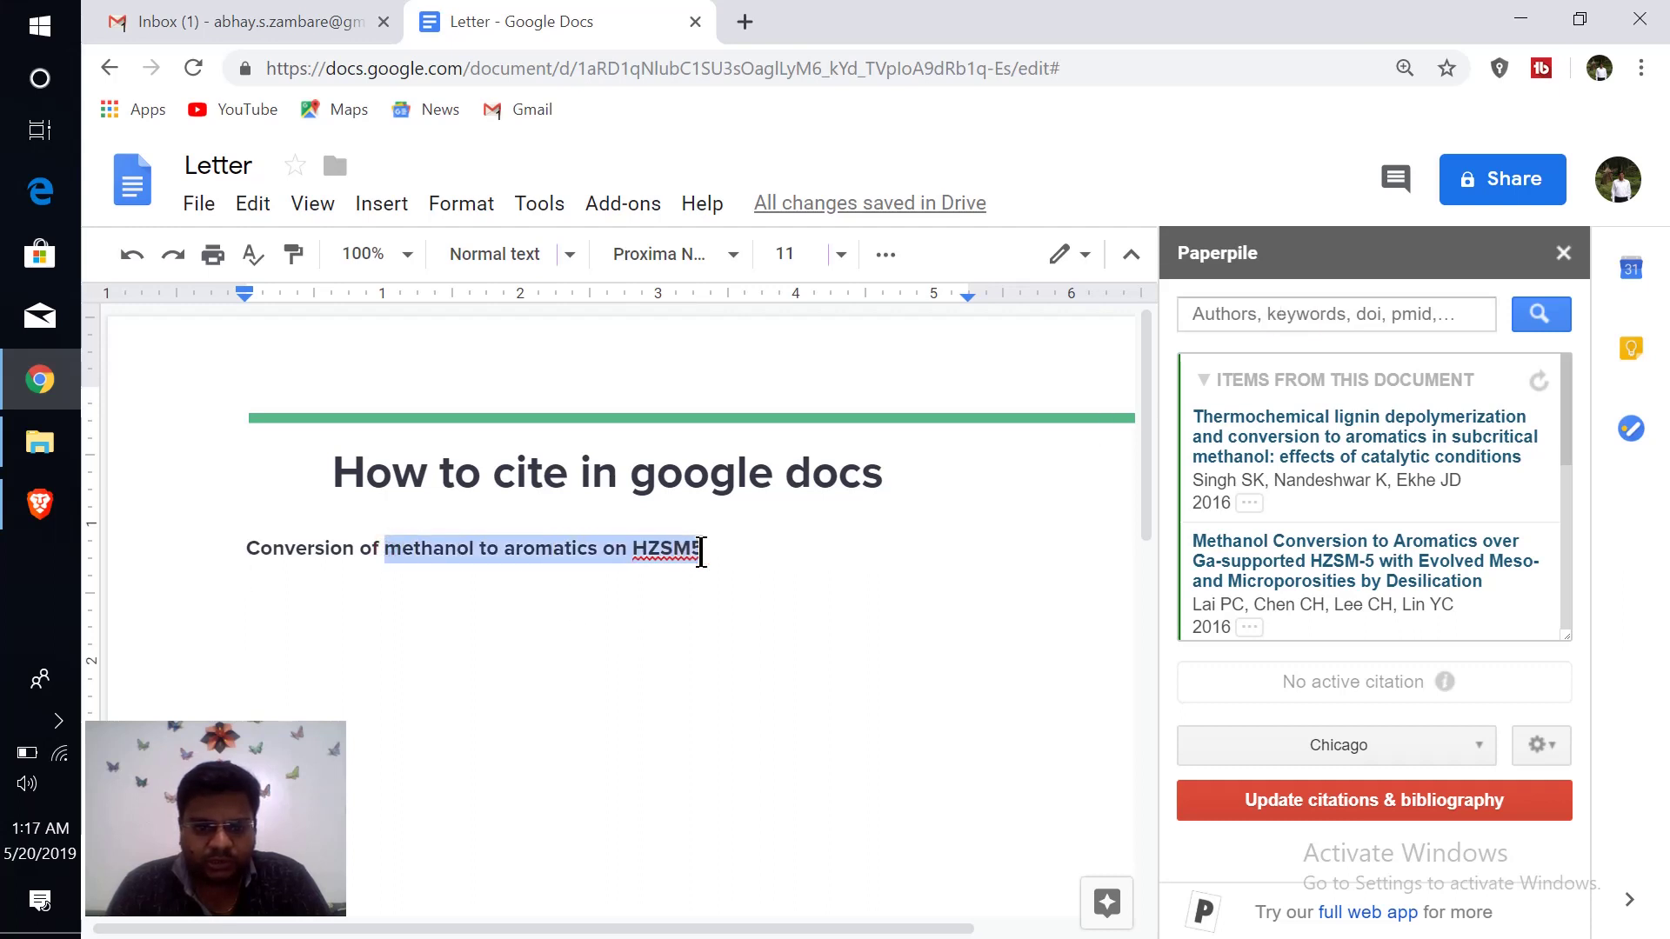
pyautogui.click(1334, 313)
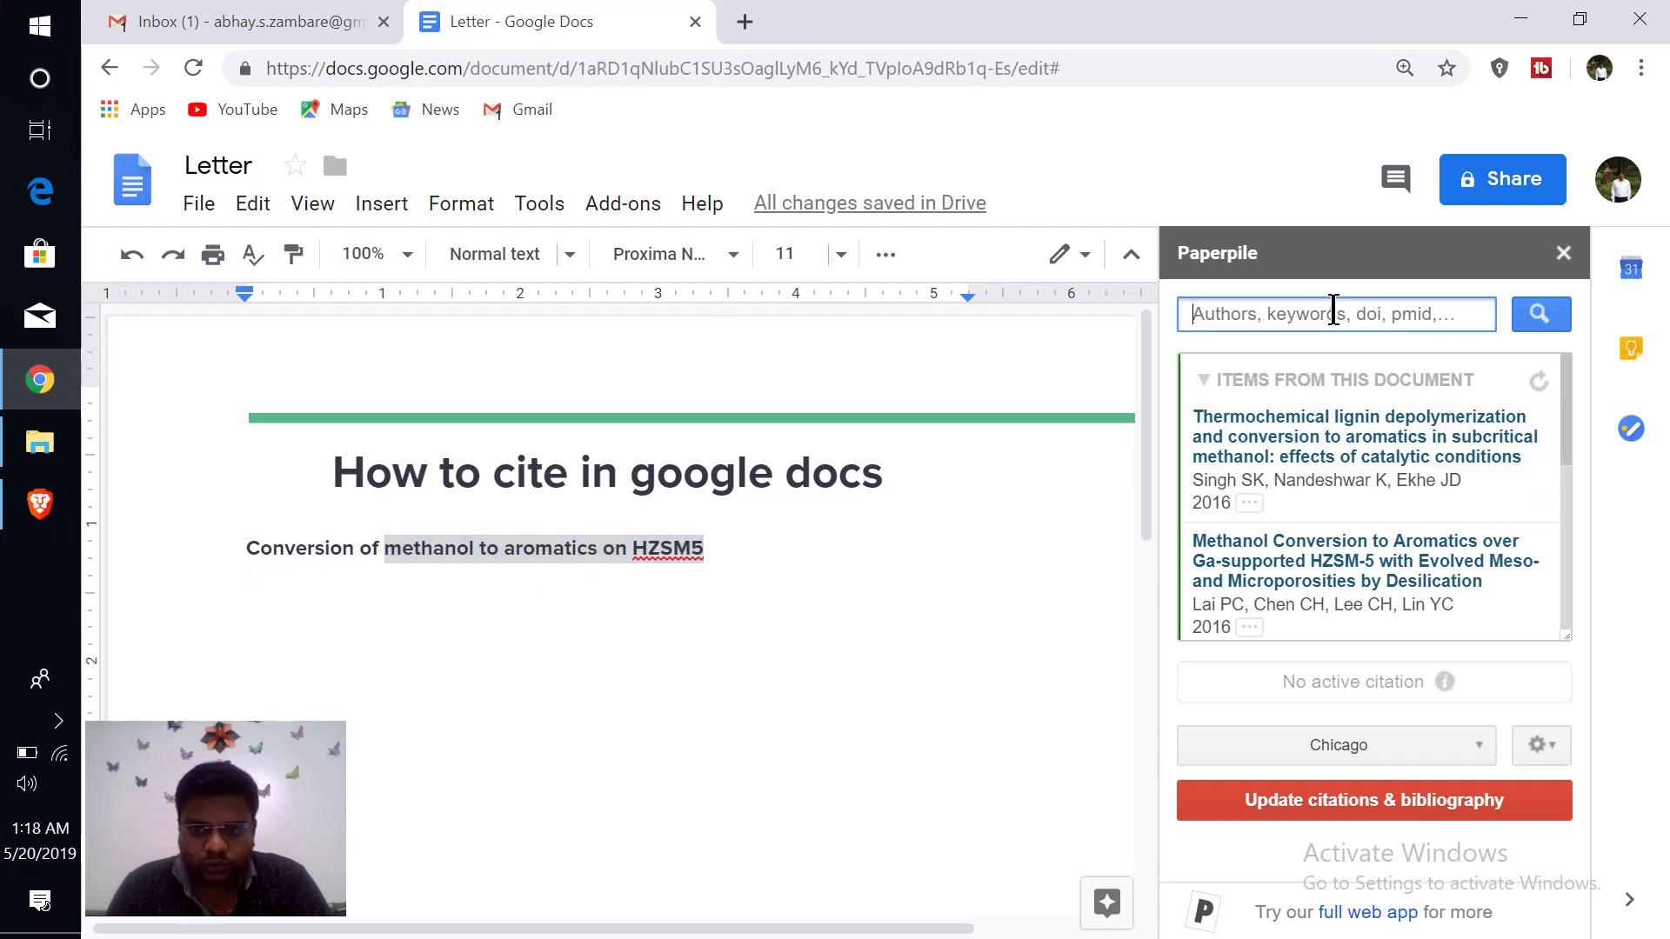
pyautogui.hotkey('ctrl', 'v')
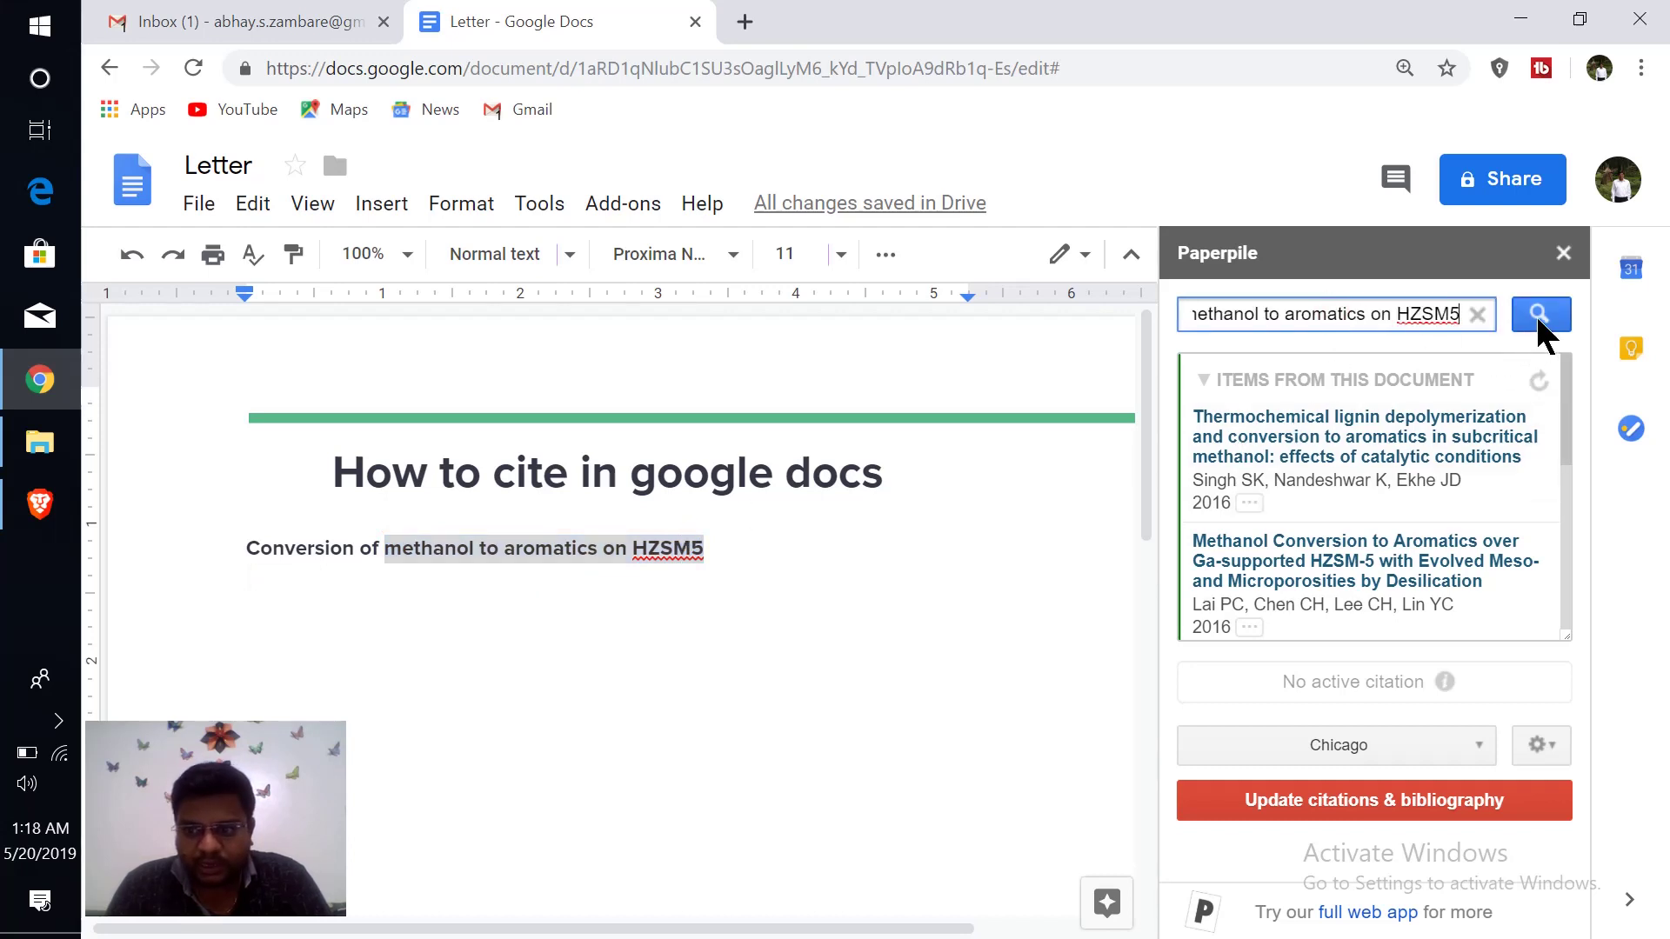
pyautogui.click(1539, 320)
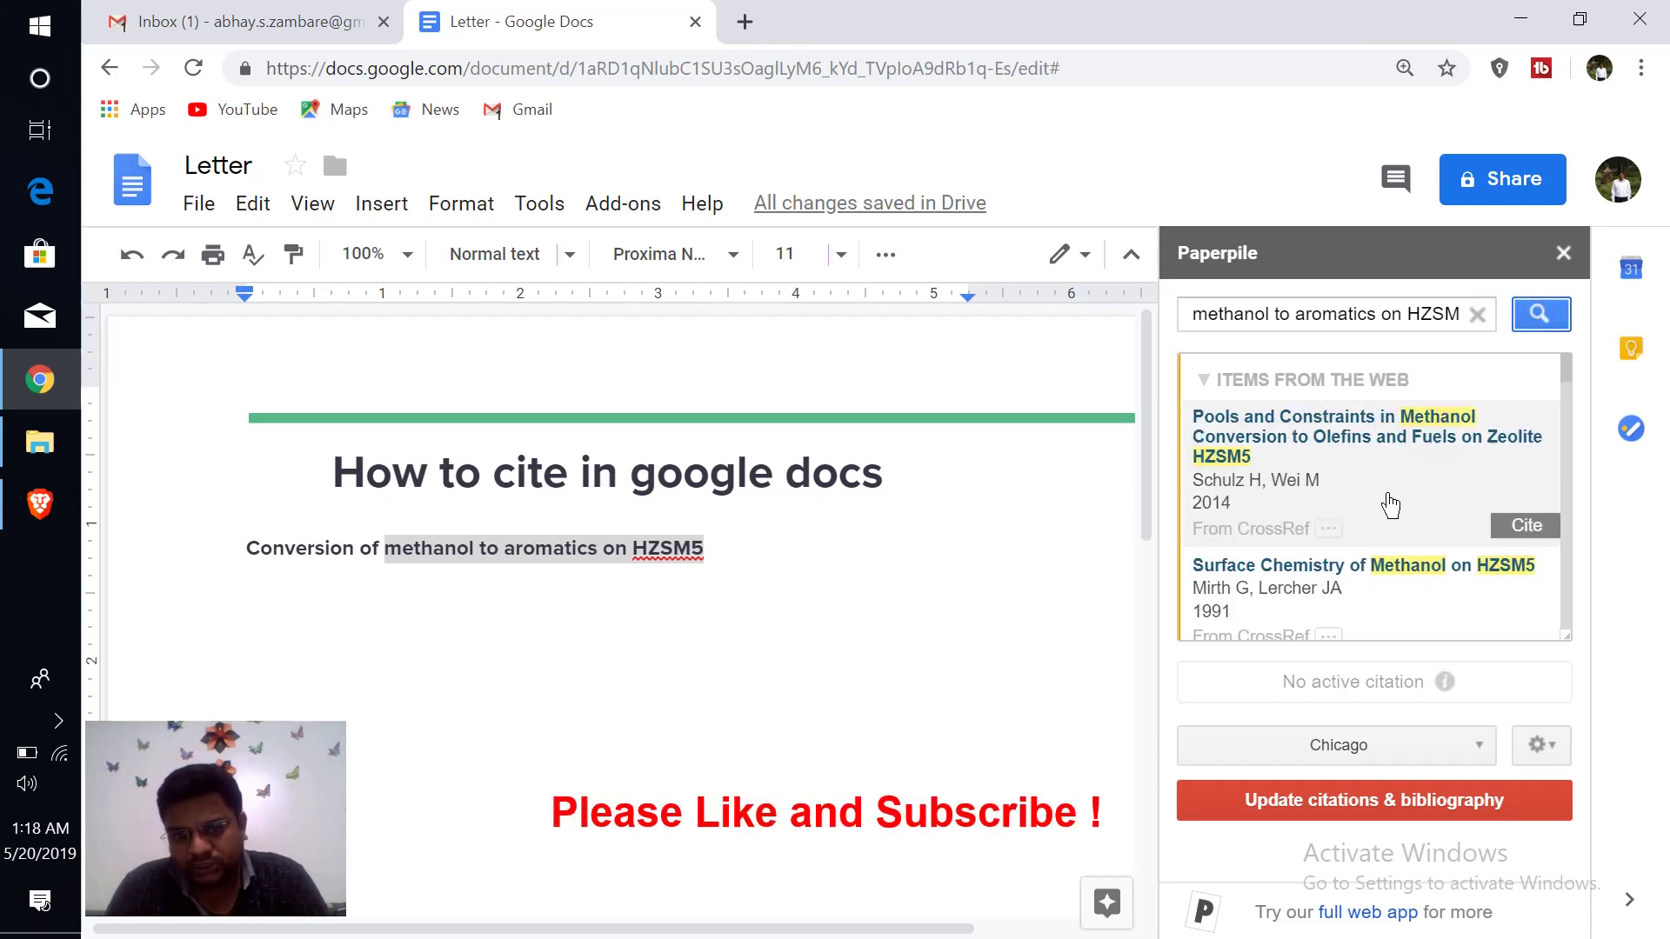
pyautogui.scroll(-2, 1390, 505)
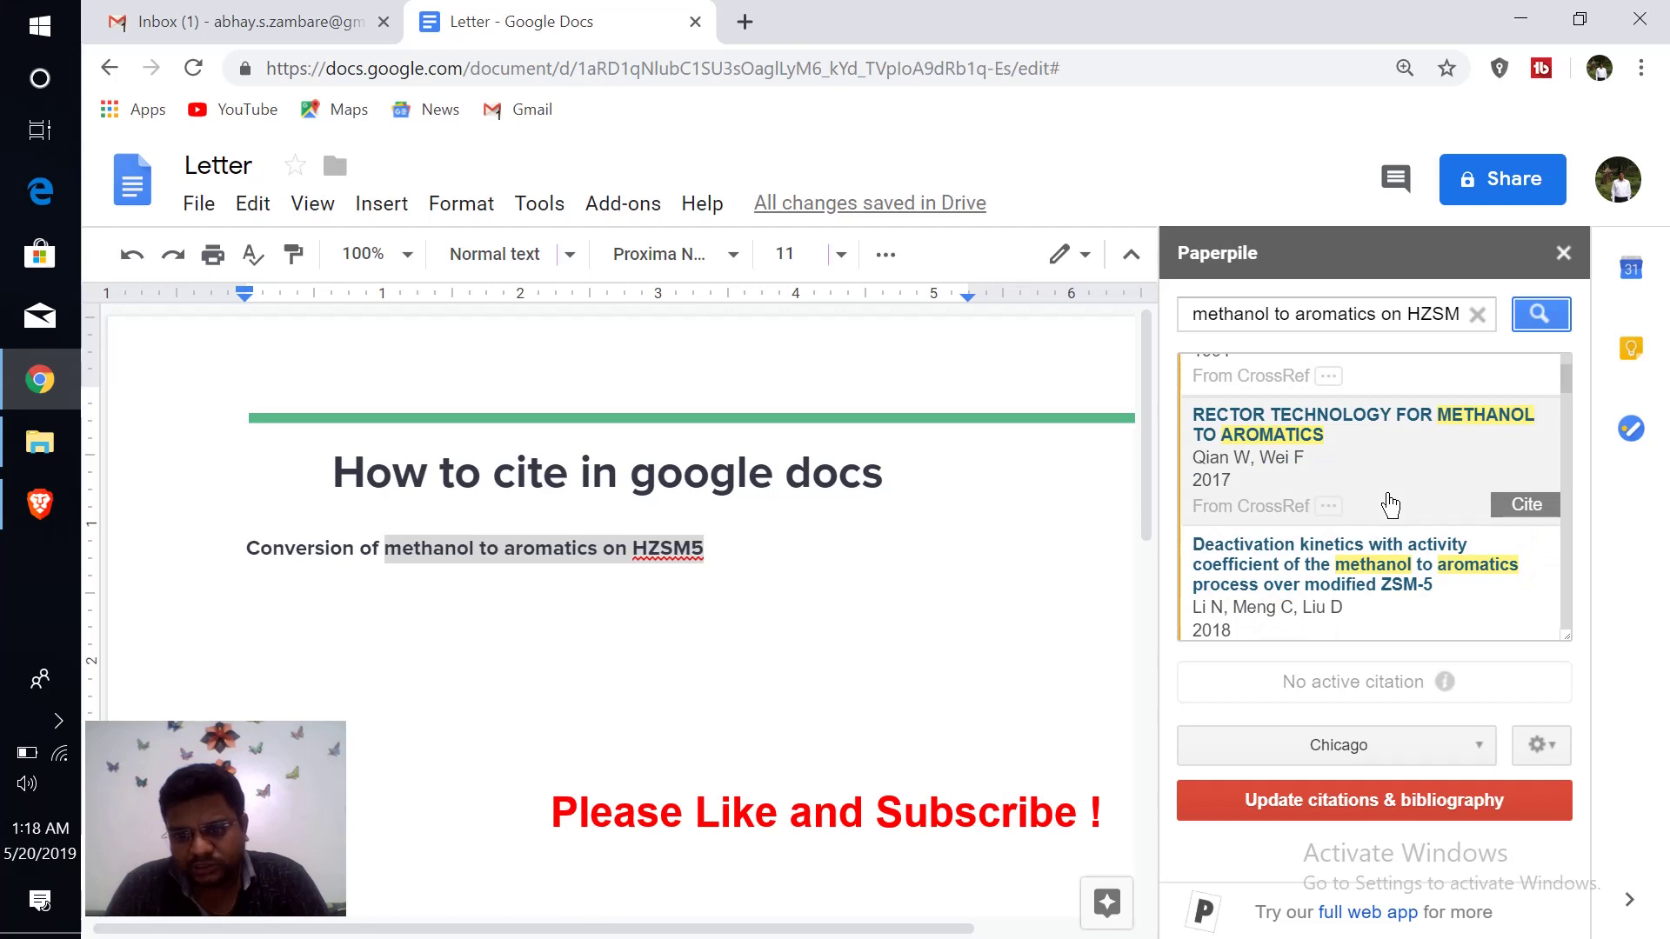
pyautogui.click(814, 556)
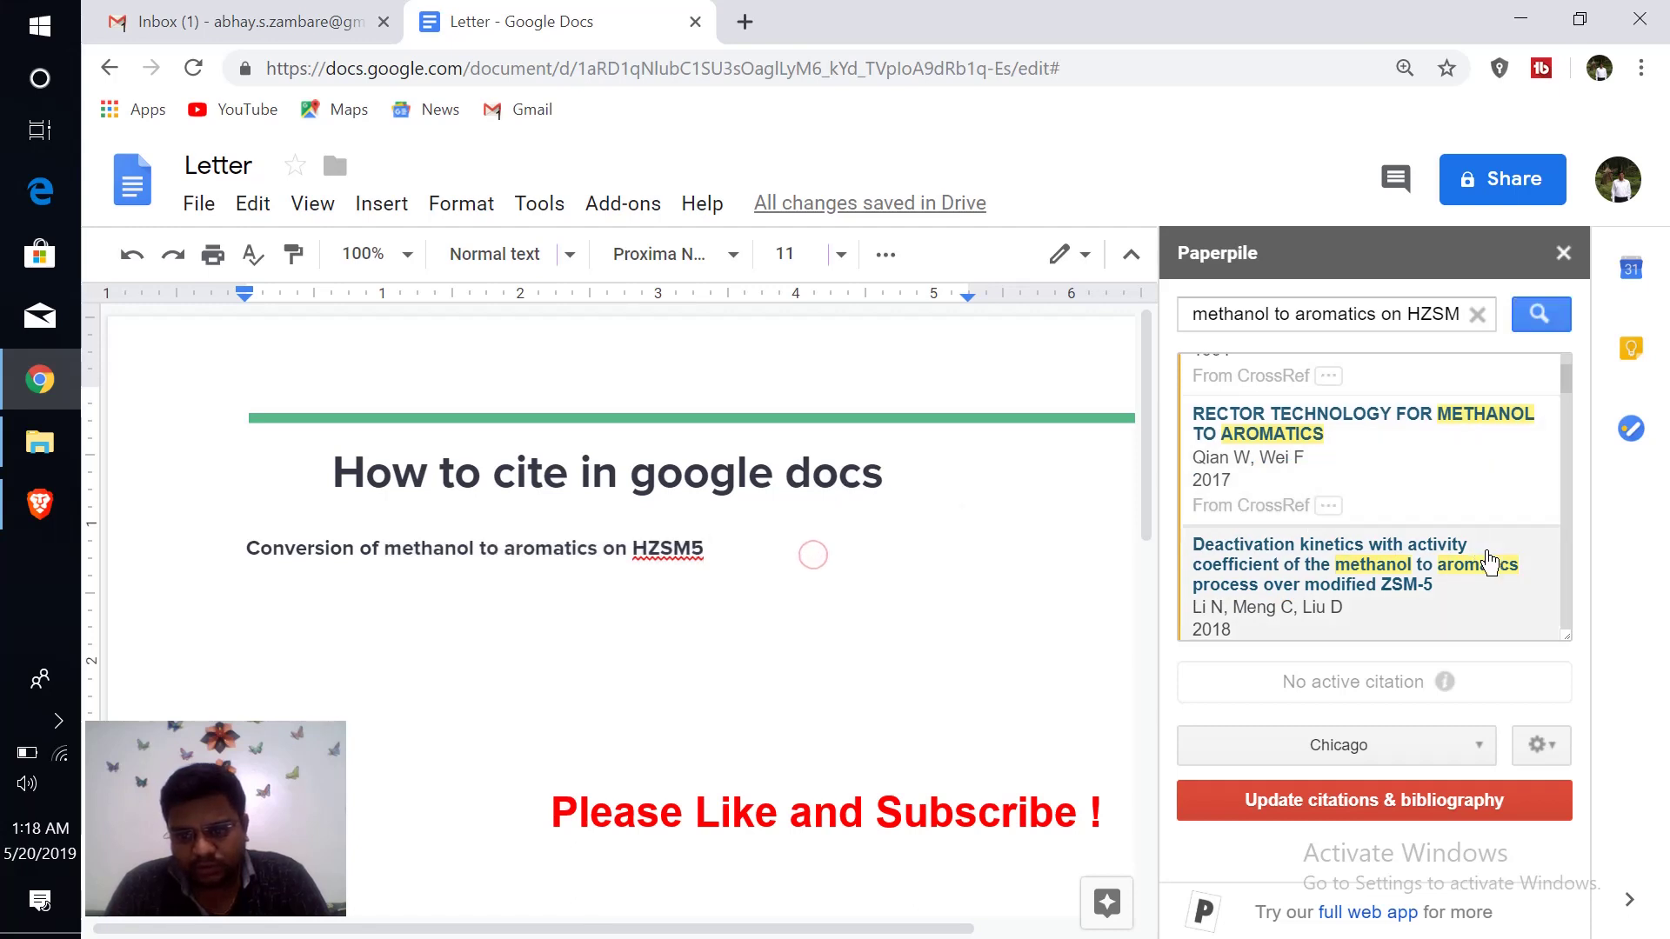
pyautogui.scroll(-2, 1489, 562)
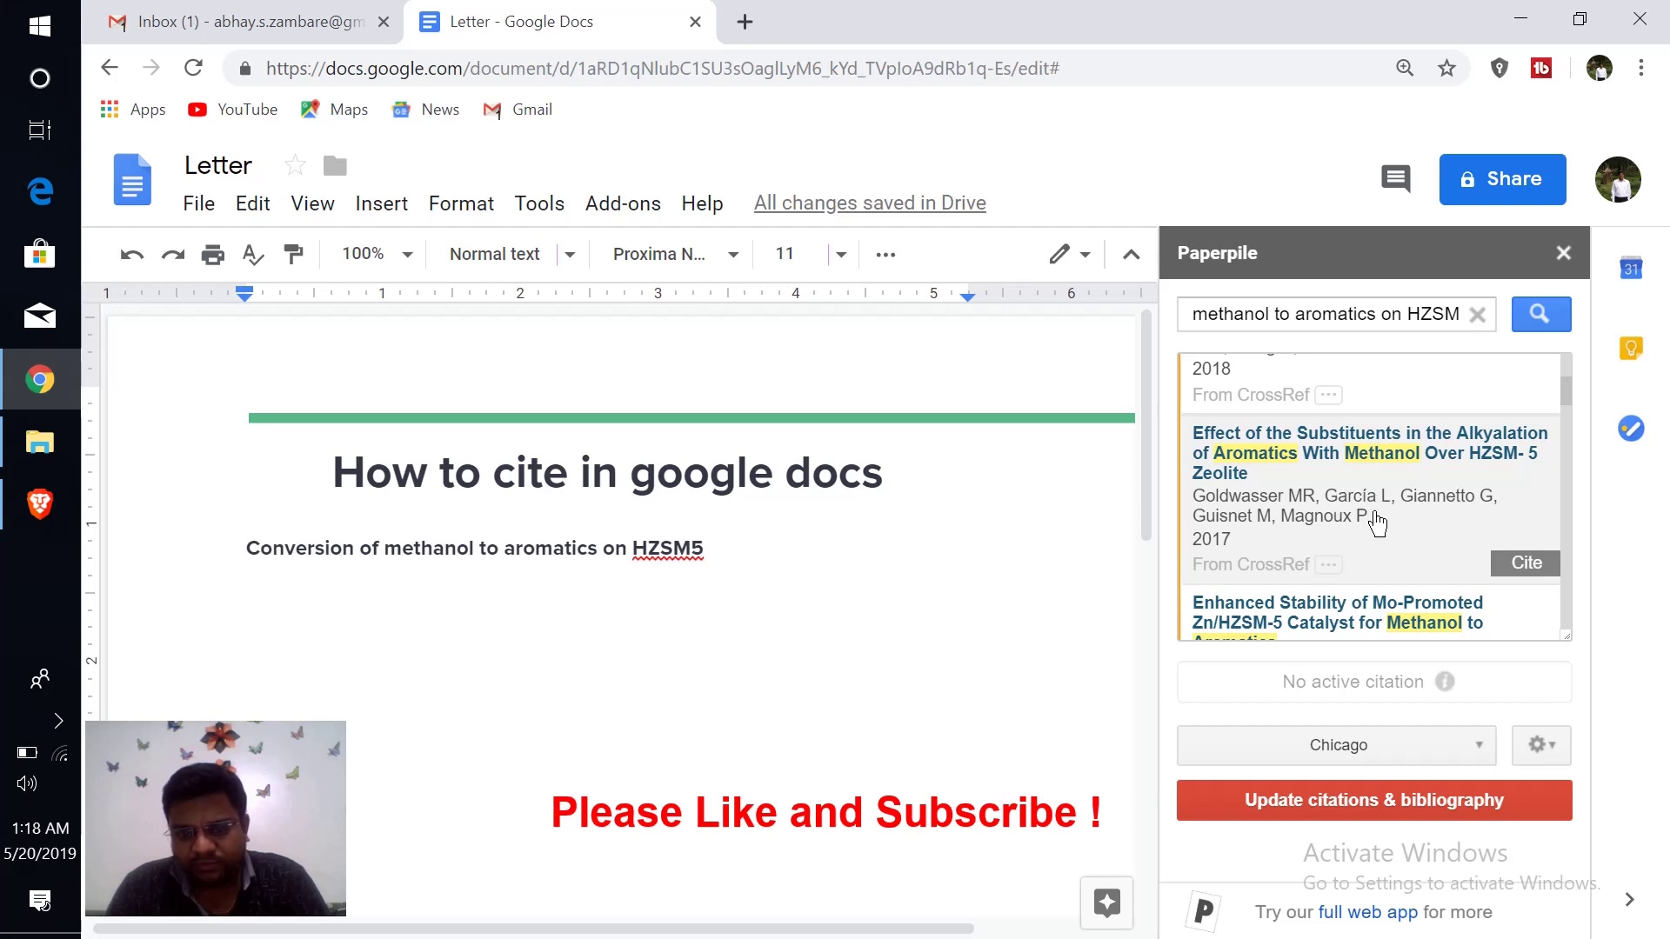
# Cite the Goldwasser et al. 2017 alkylation paper and start a new line below the sentence
pyautogui.click(1536, 574)
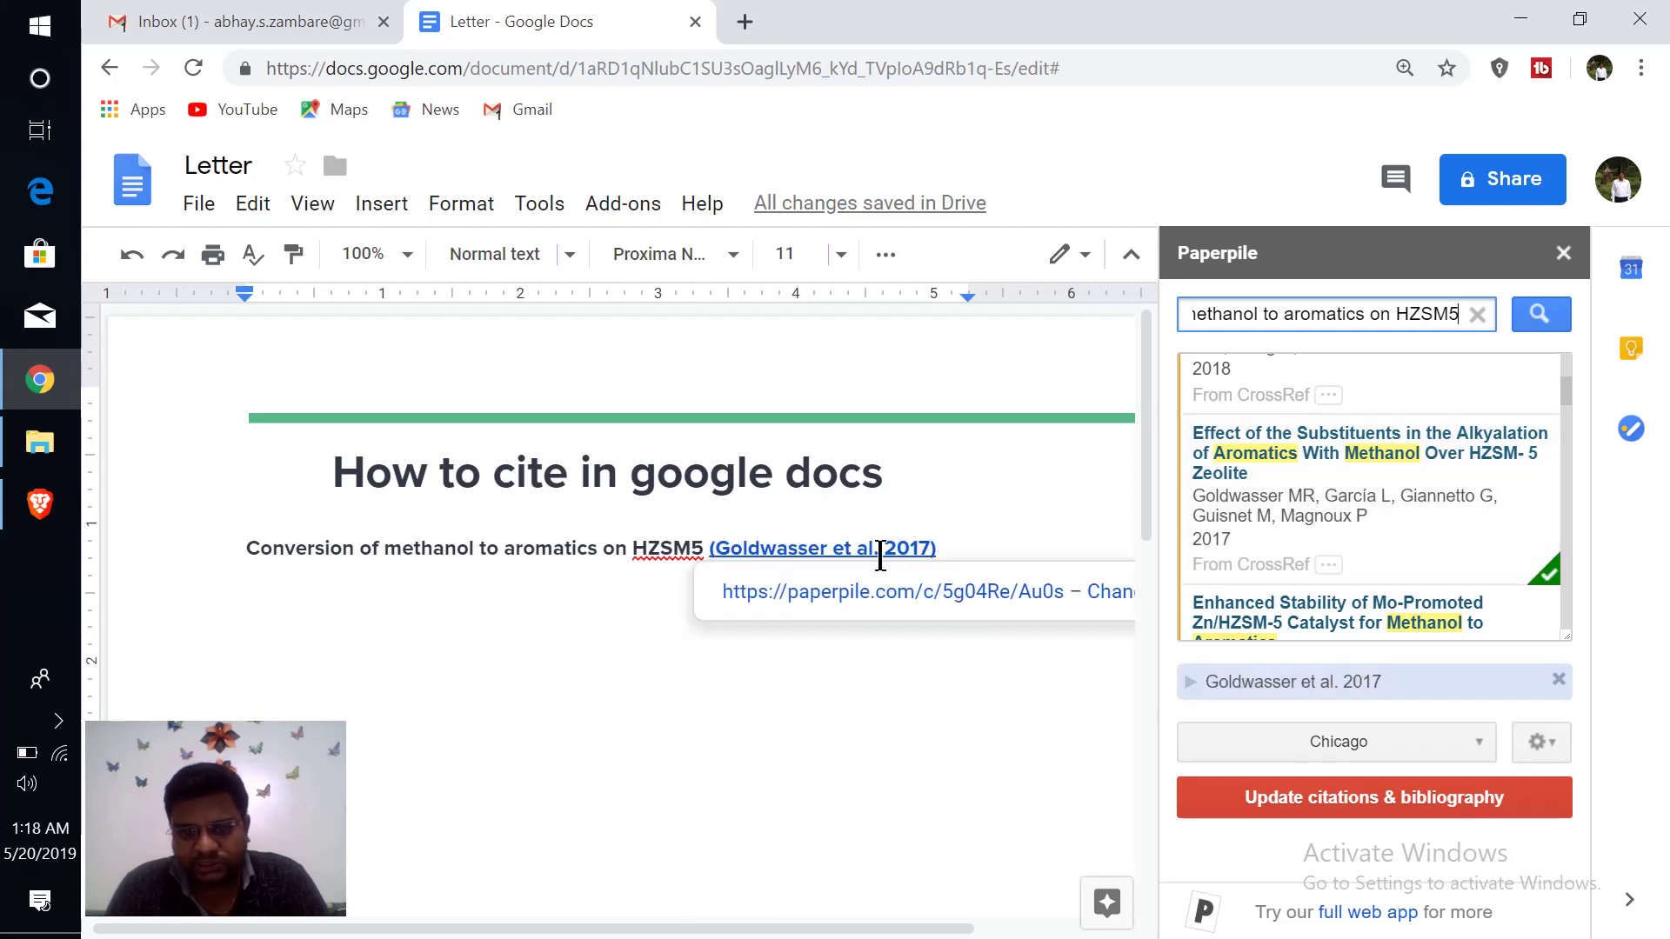
pyautogui.click(948, 541)
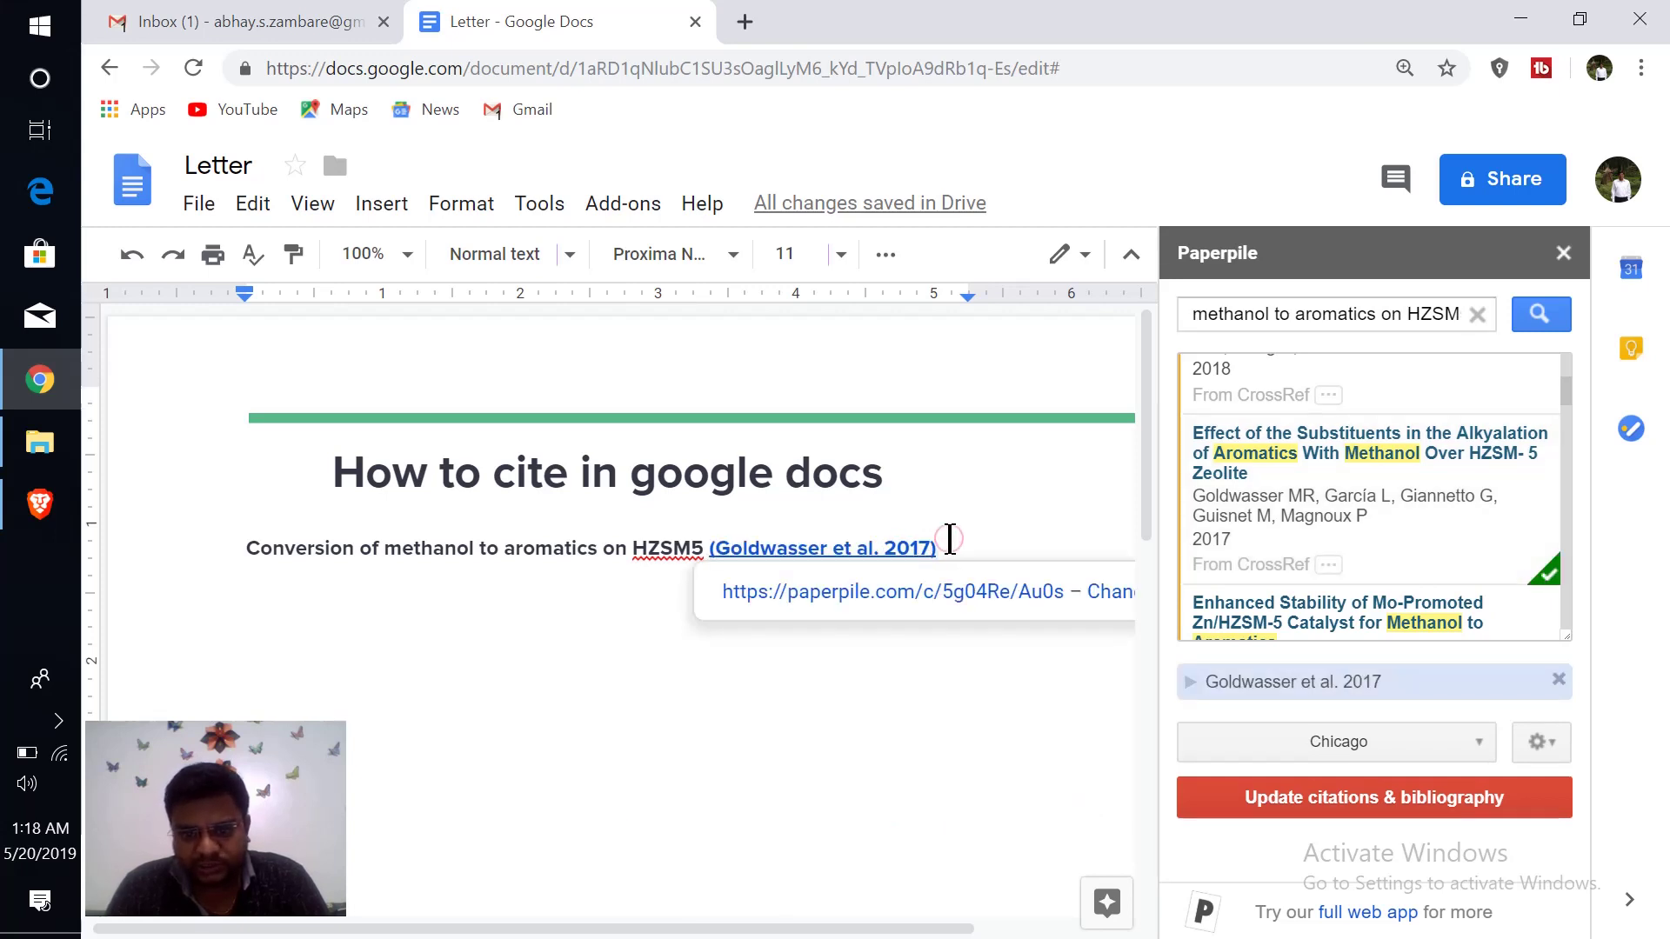
pyautogui.press('Return')
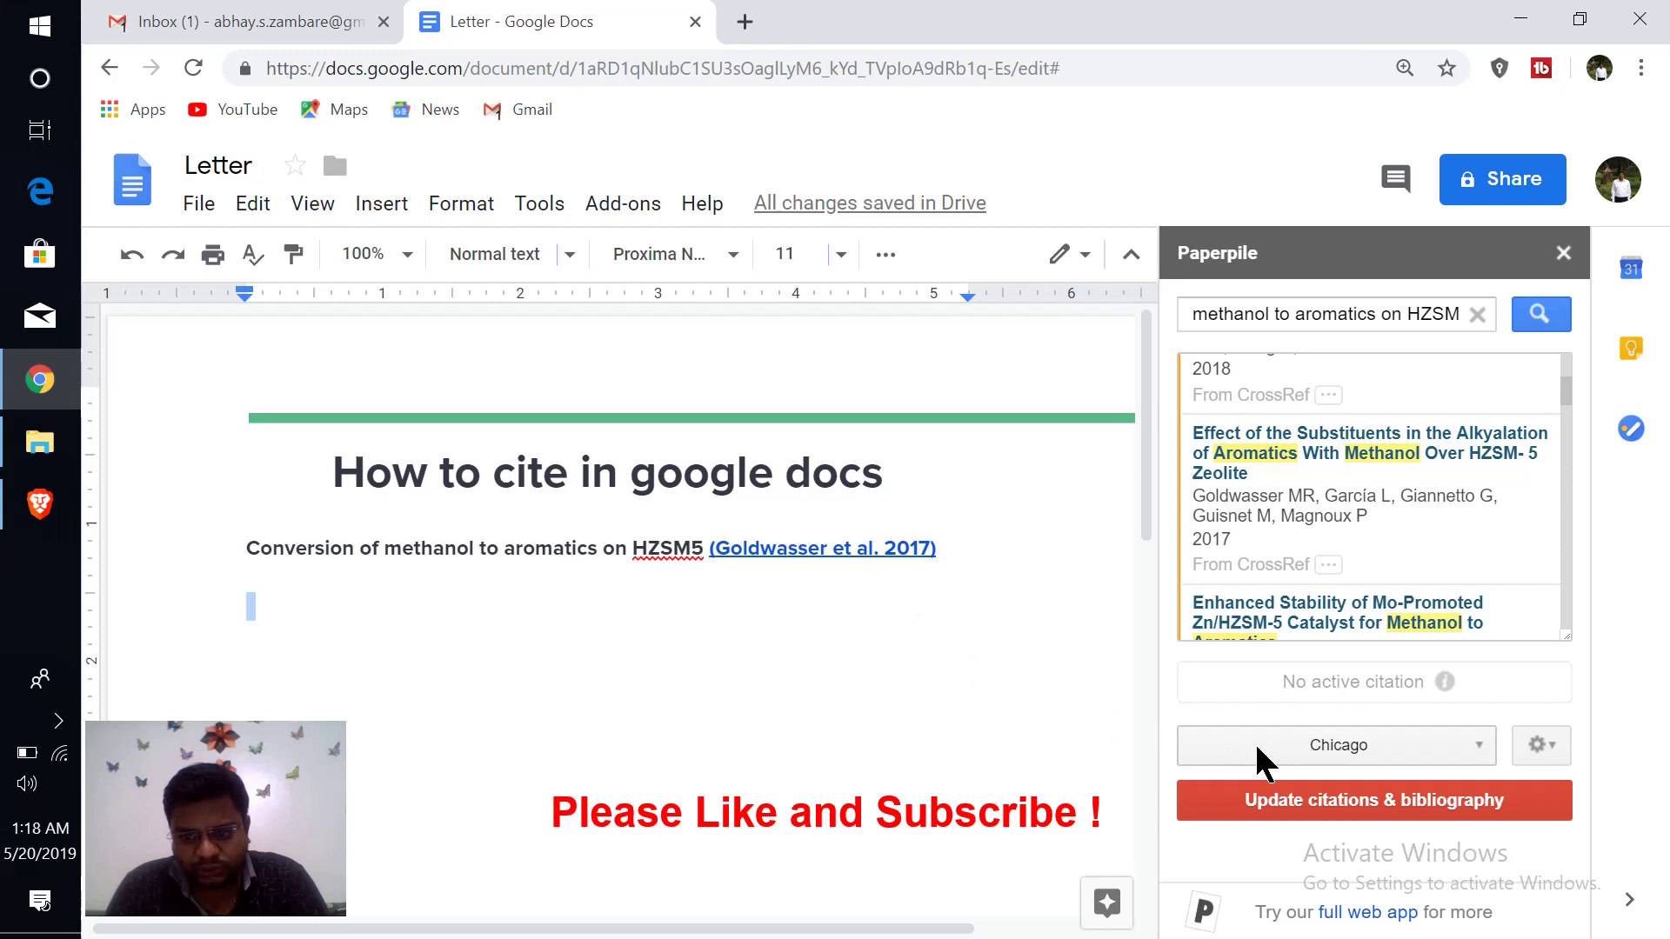
# Change the citation style from Chicago to Trends journals via More styles and save it
pyautogui.click(1336, 742)
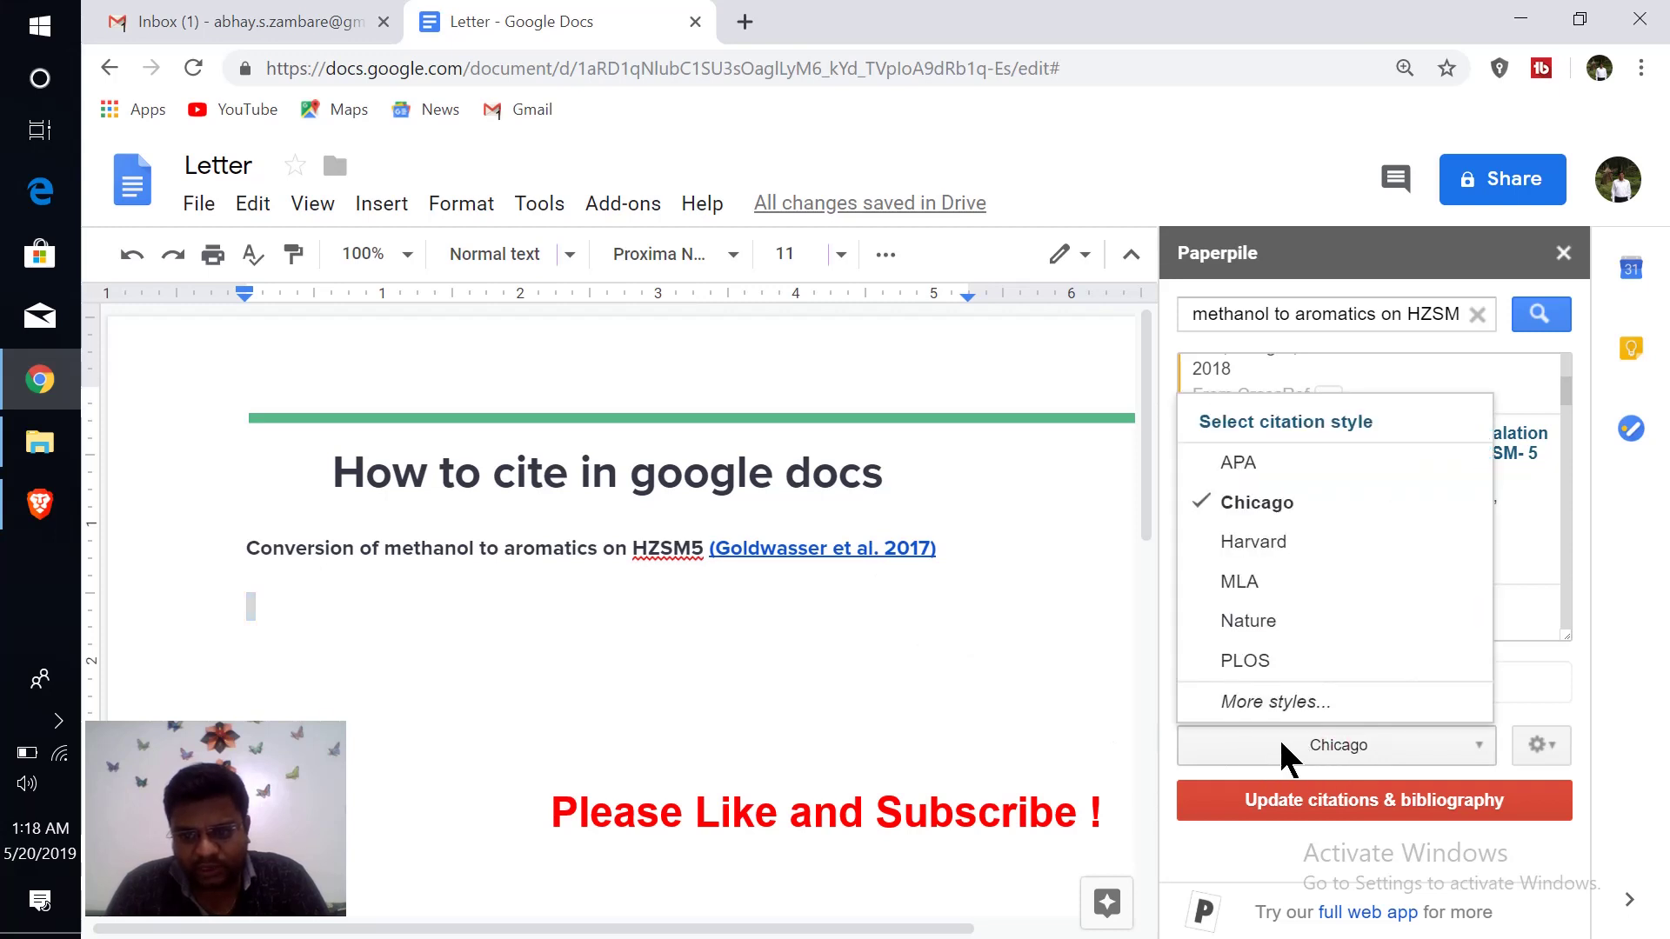
pyautogui.click(1273, 702)
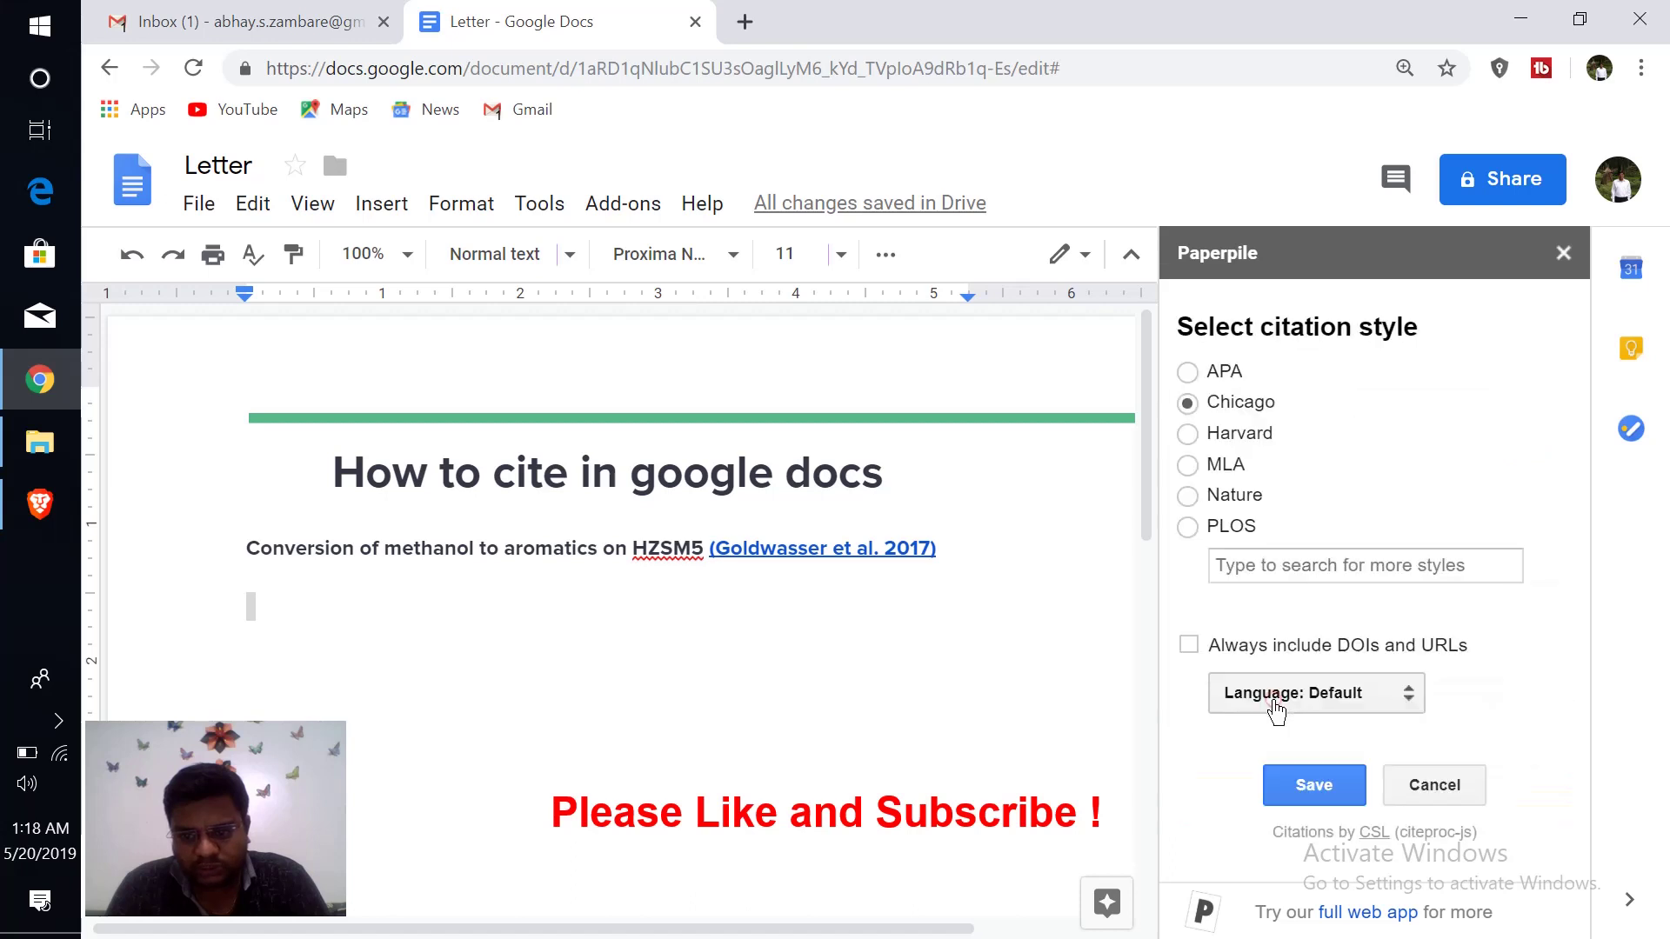
pyautogui.click(1295, 566)
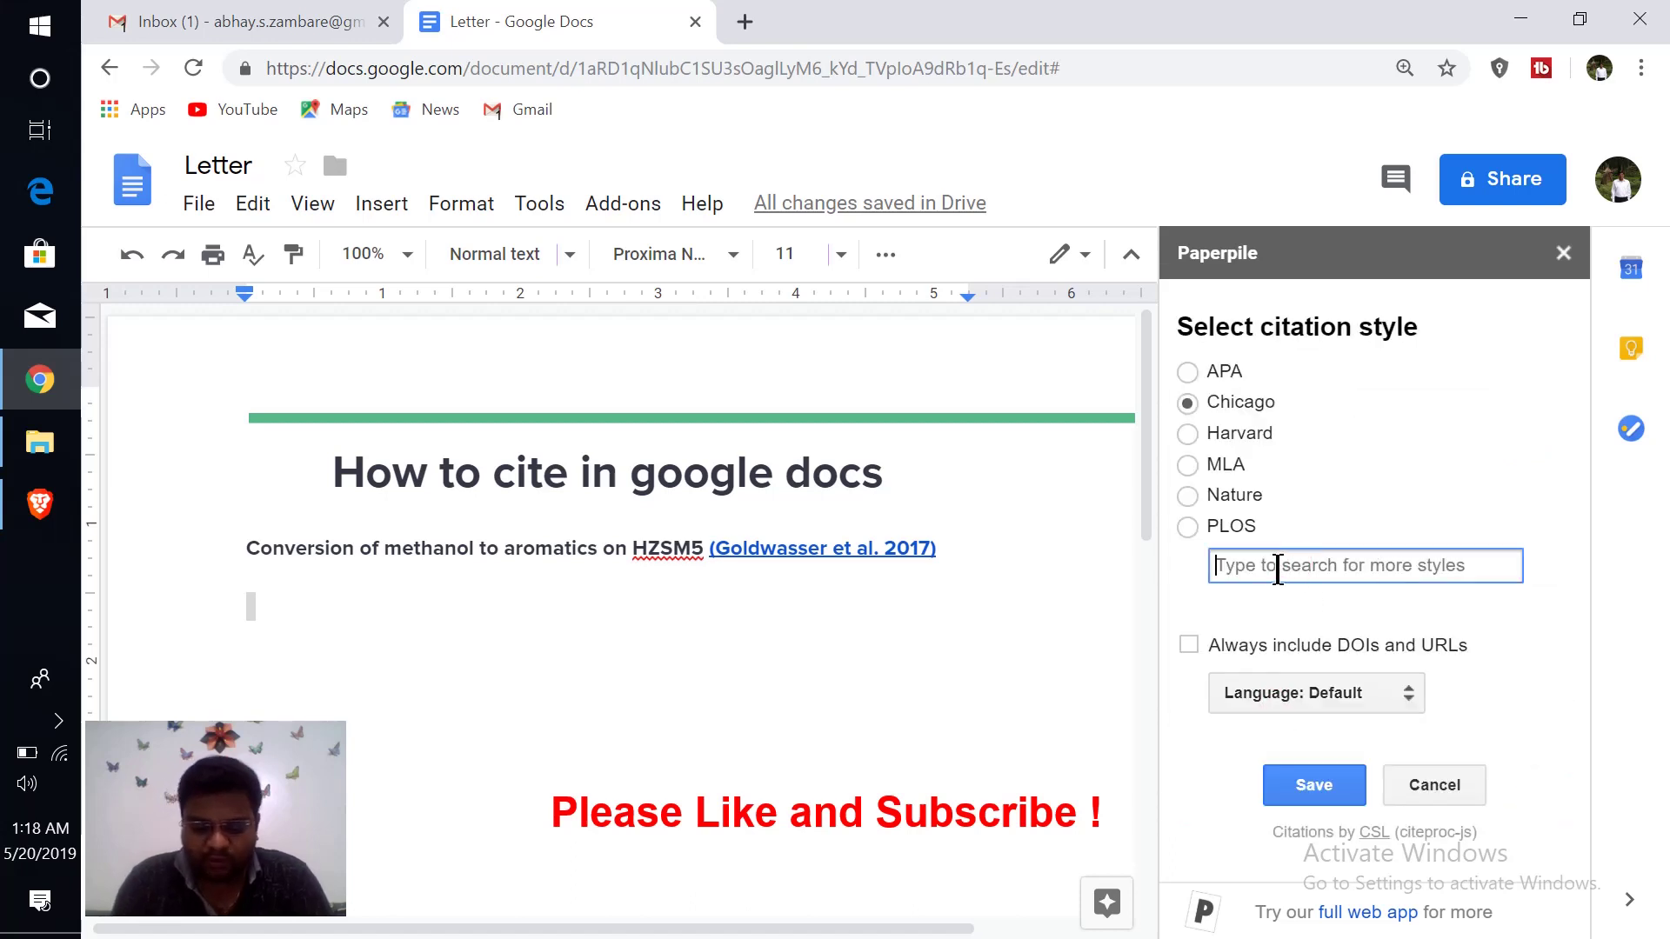
pyautogui.write('journa')
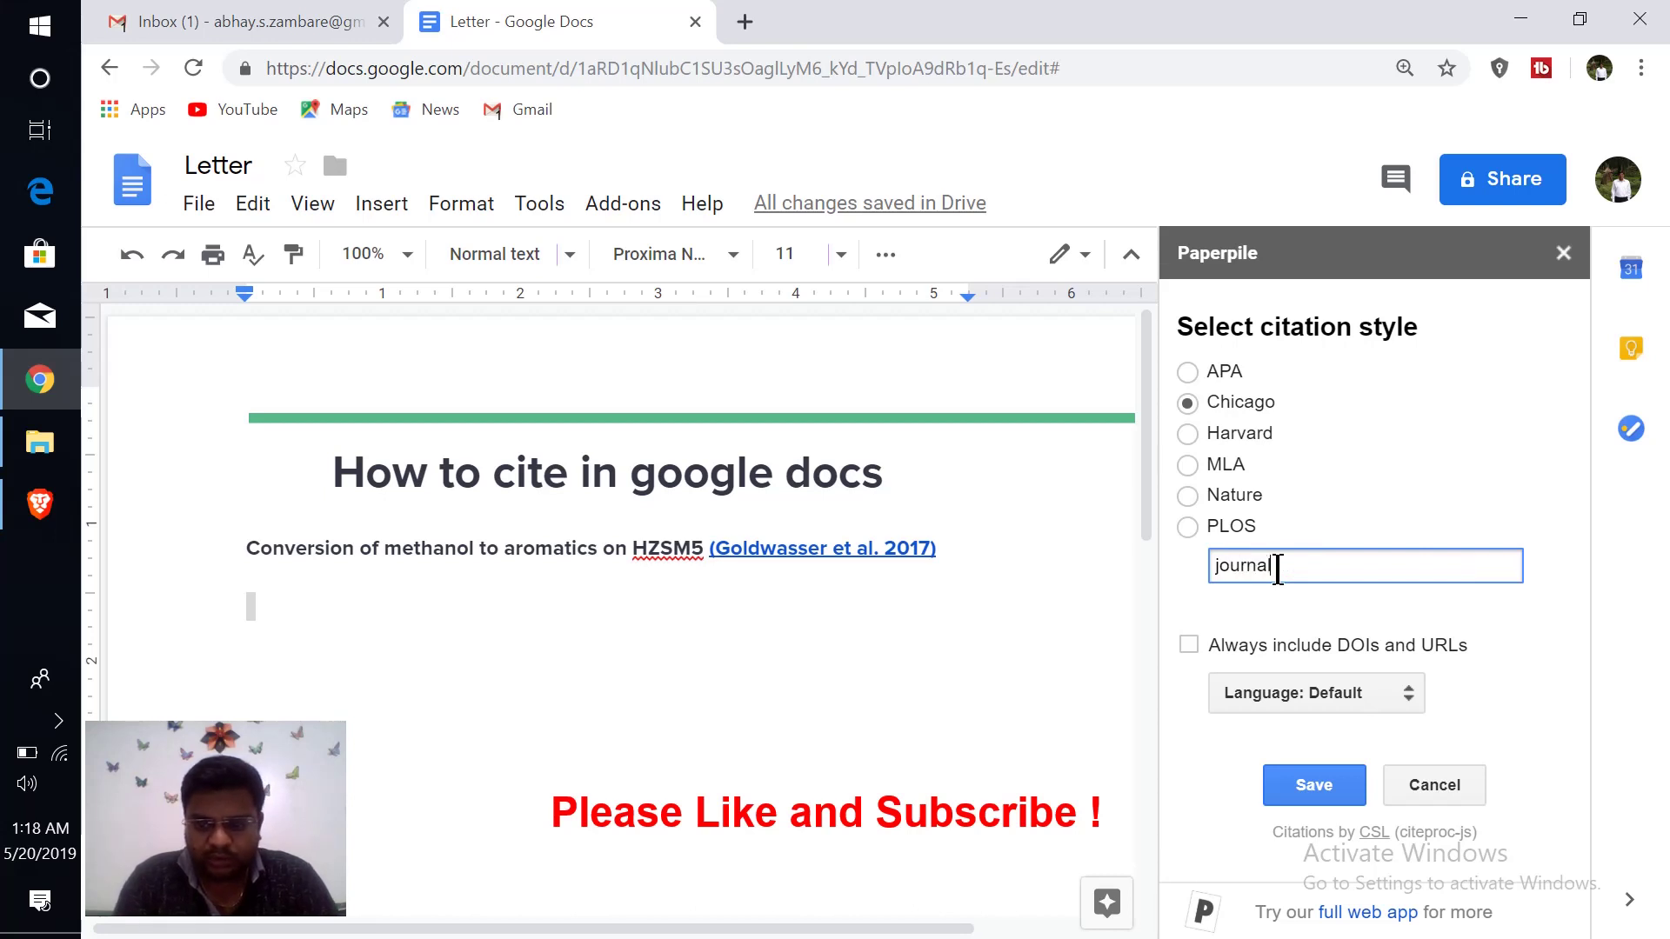
pyautogui.write('l')
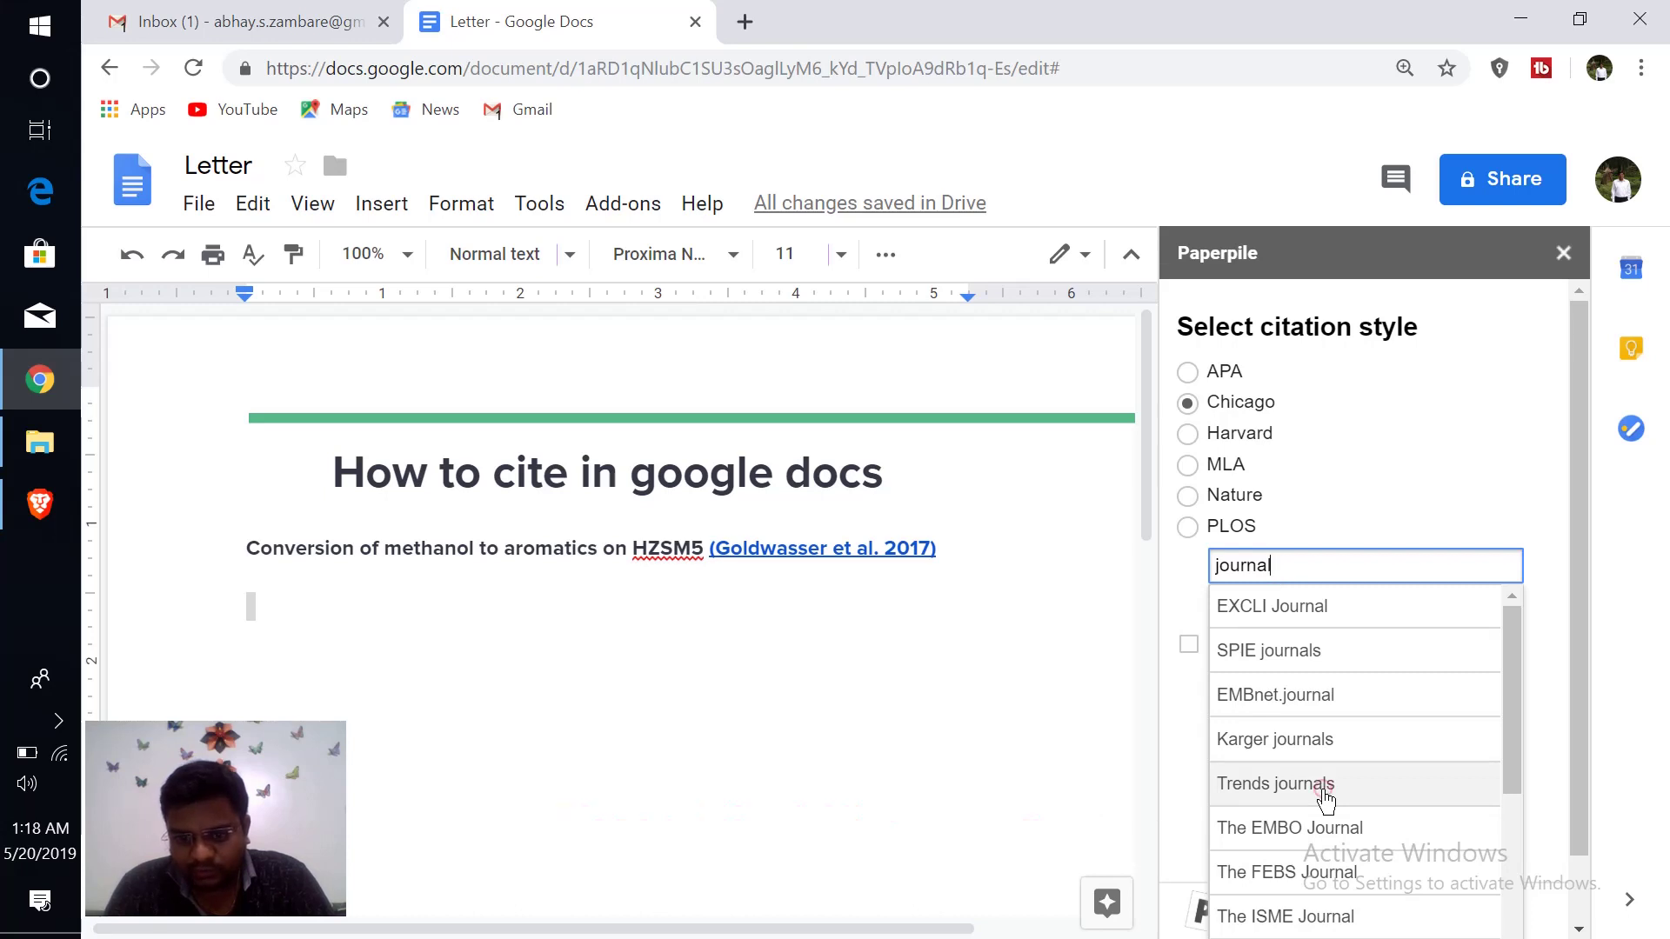
pyautogui.click(1324, 788)
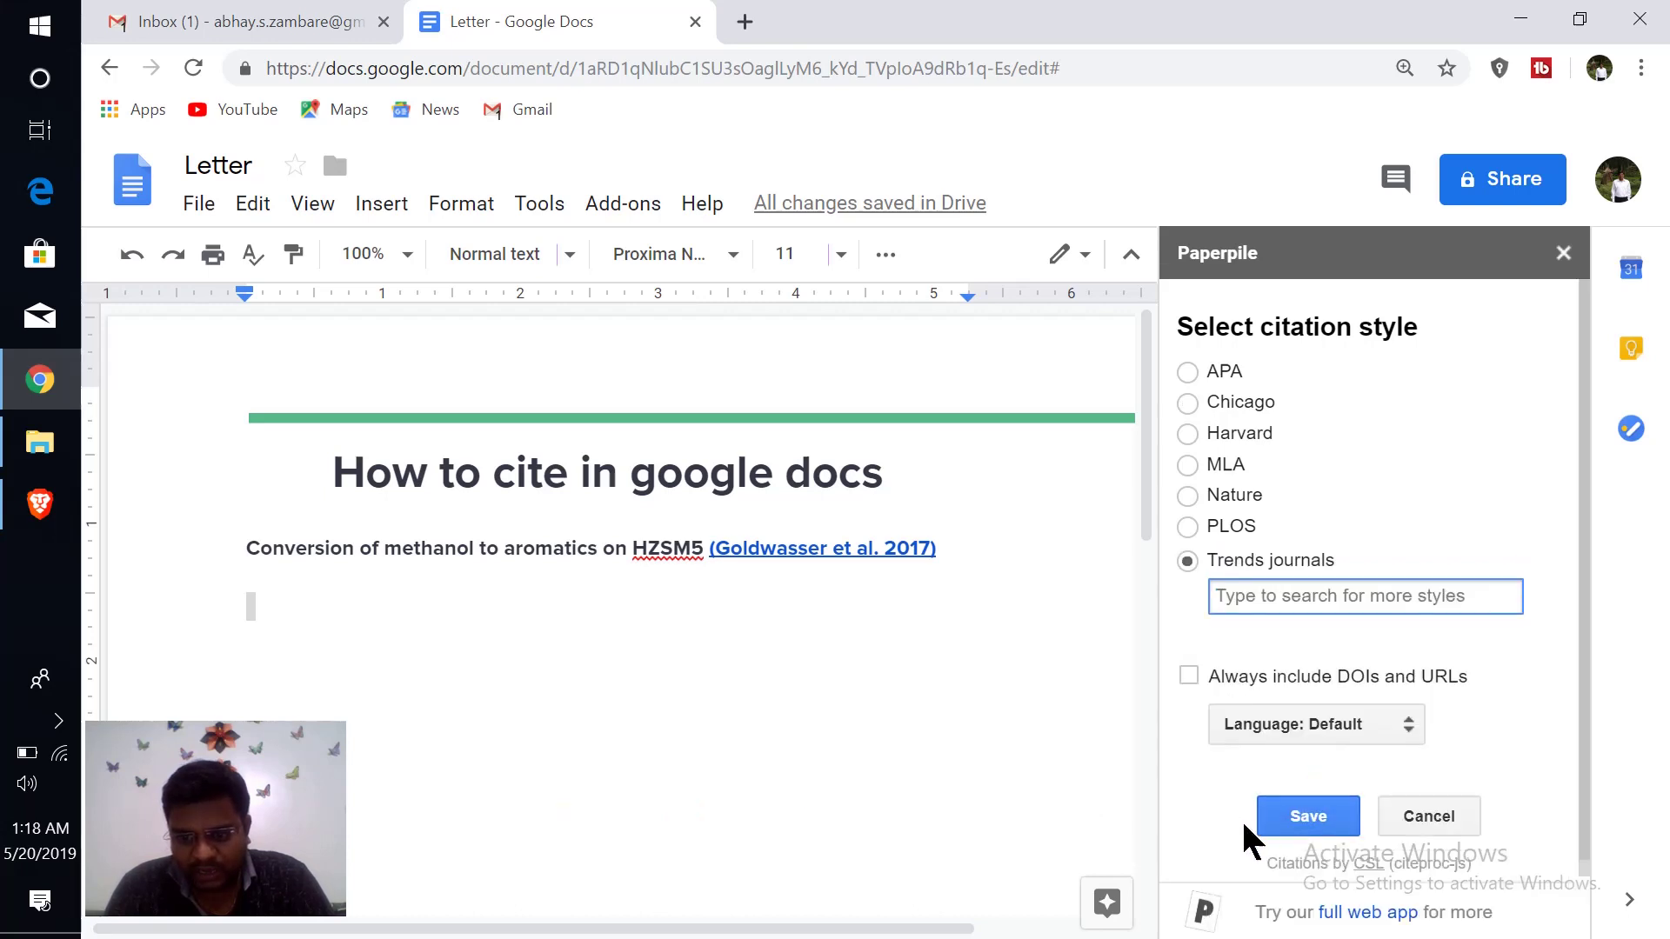
pyautogui.click(1302, 823)
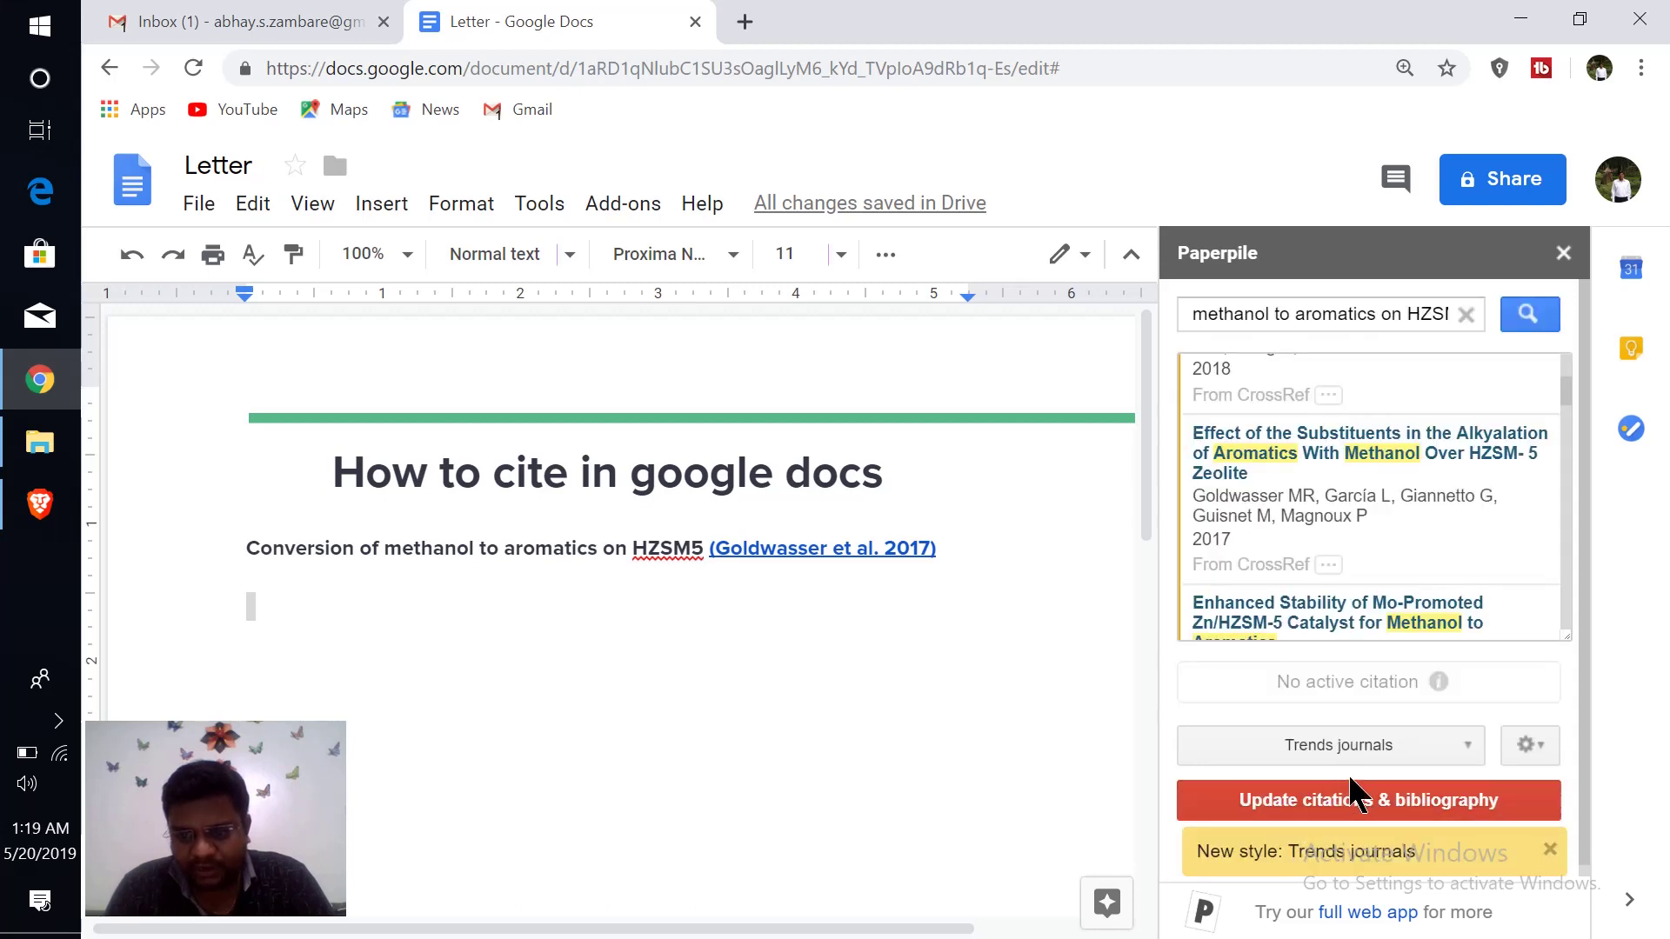
# Update citations & bibliography so the citation becomes [1] with a Goldwasser 2017 entry, and inspect the entry
pyautogui.click(1400, 800)
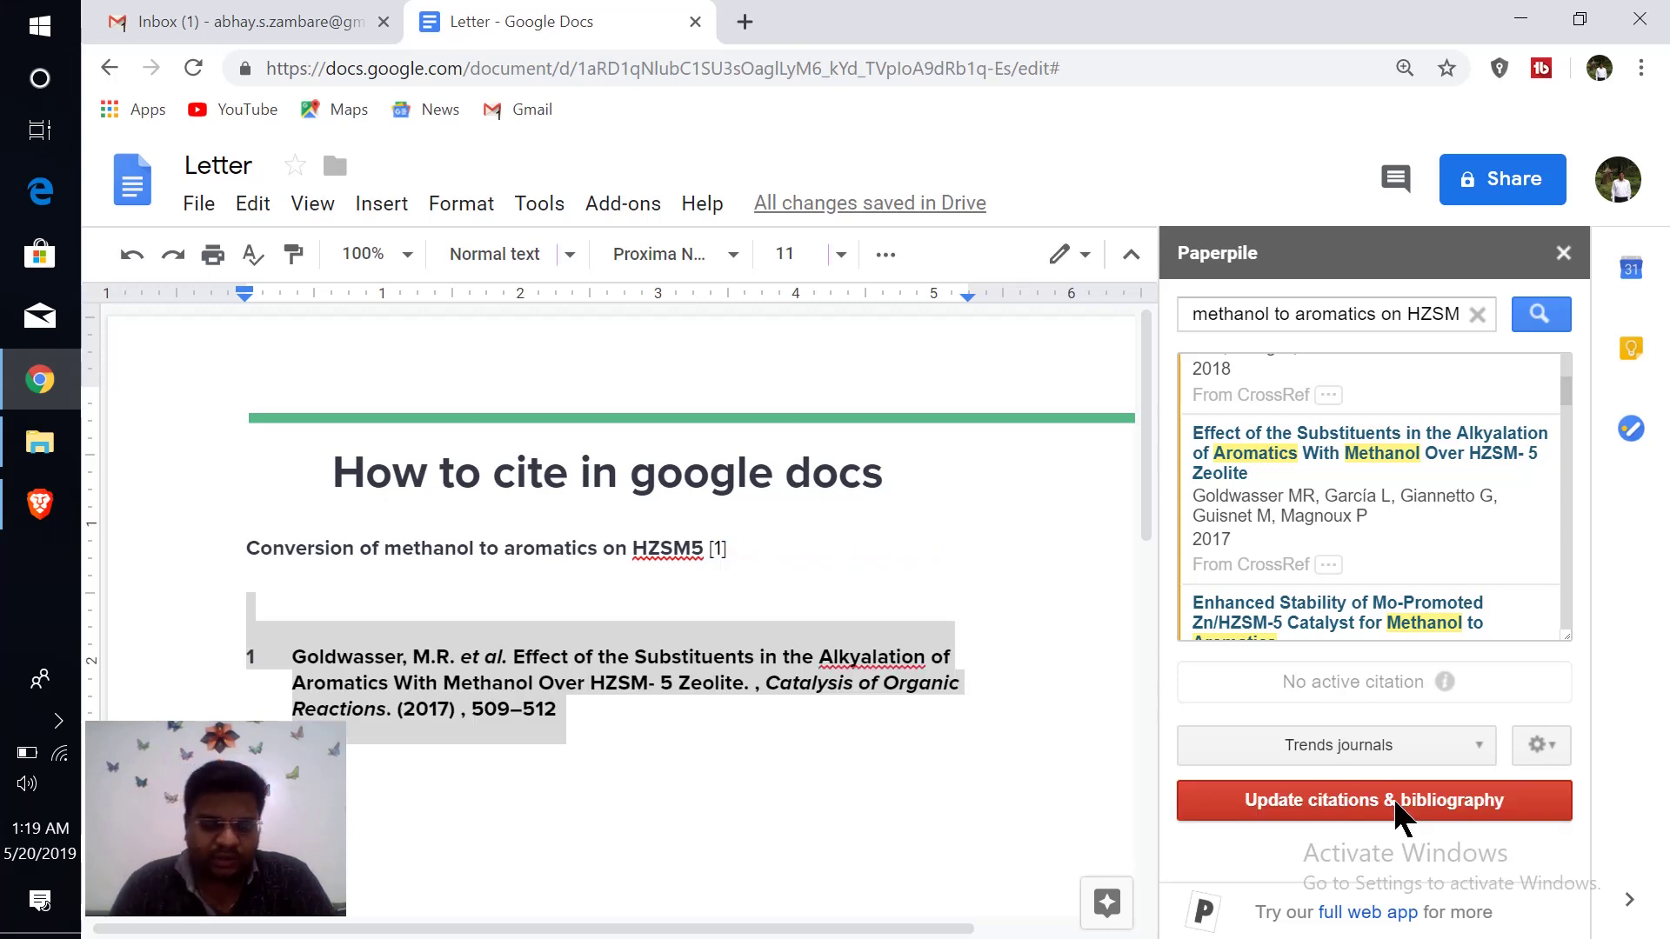
pyautogui.click(681, 756)
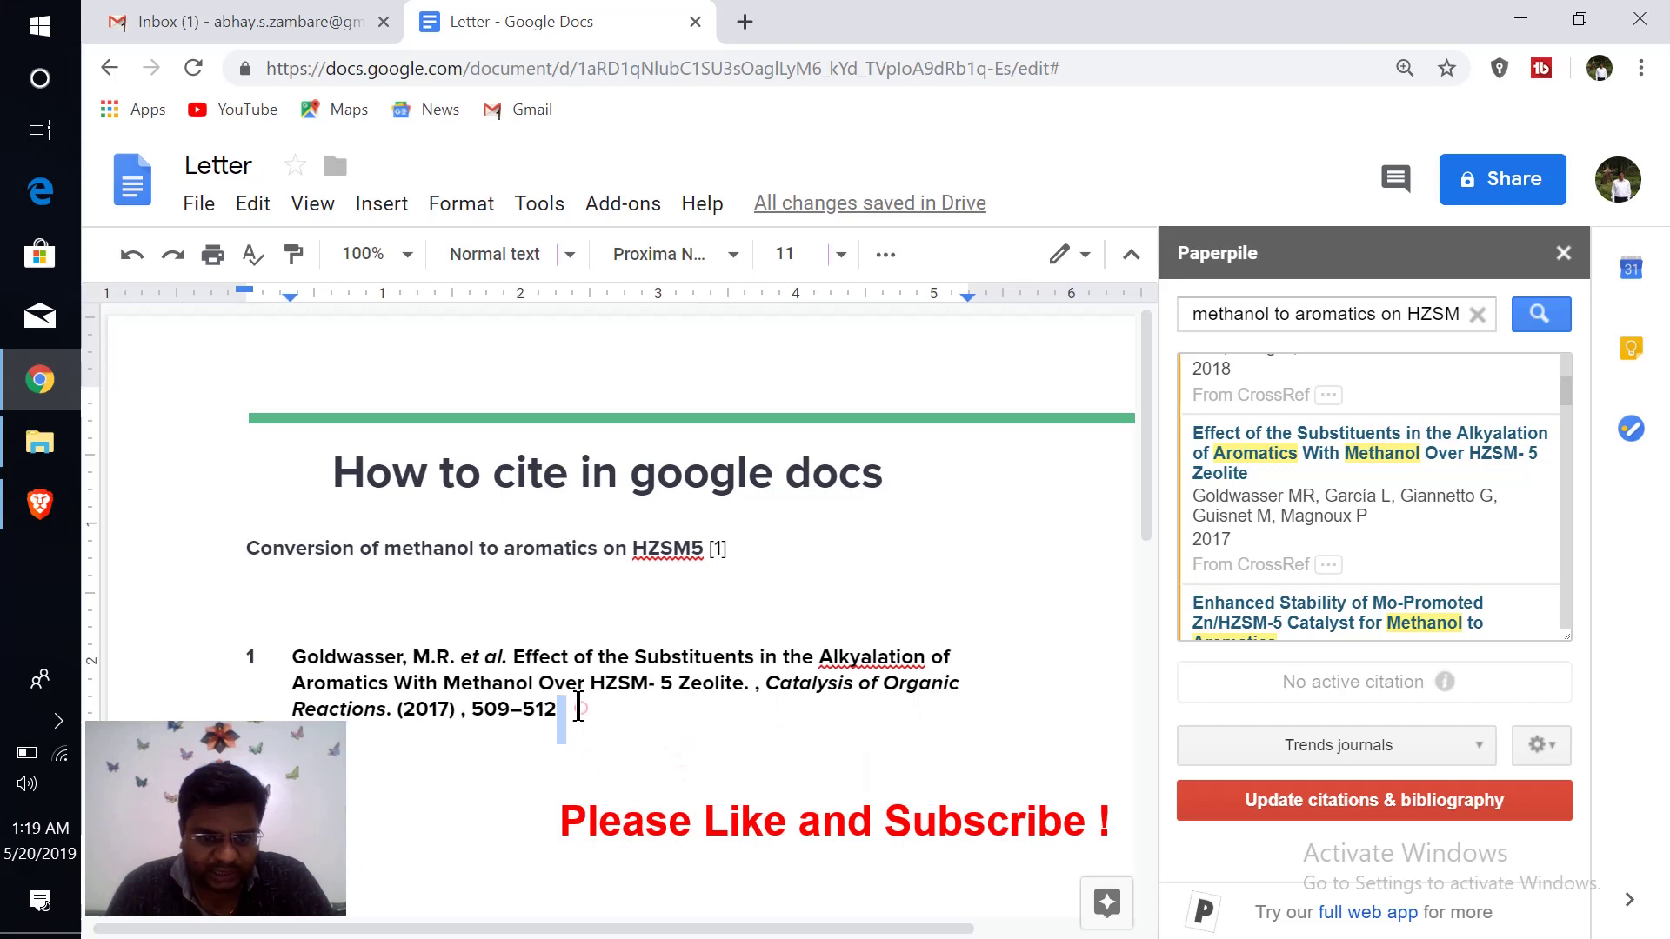
pyautogui.moveTo(571, 709); pyautogui.dragTo(300, 657)
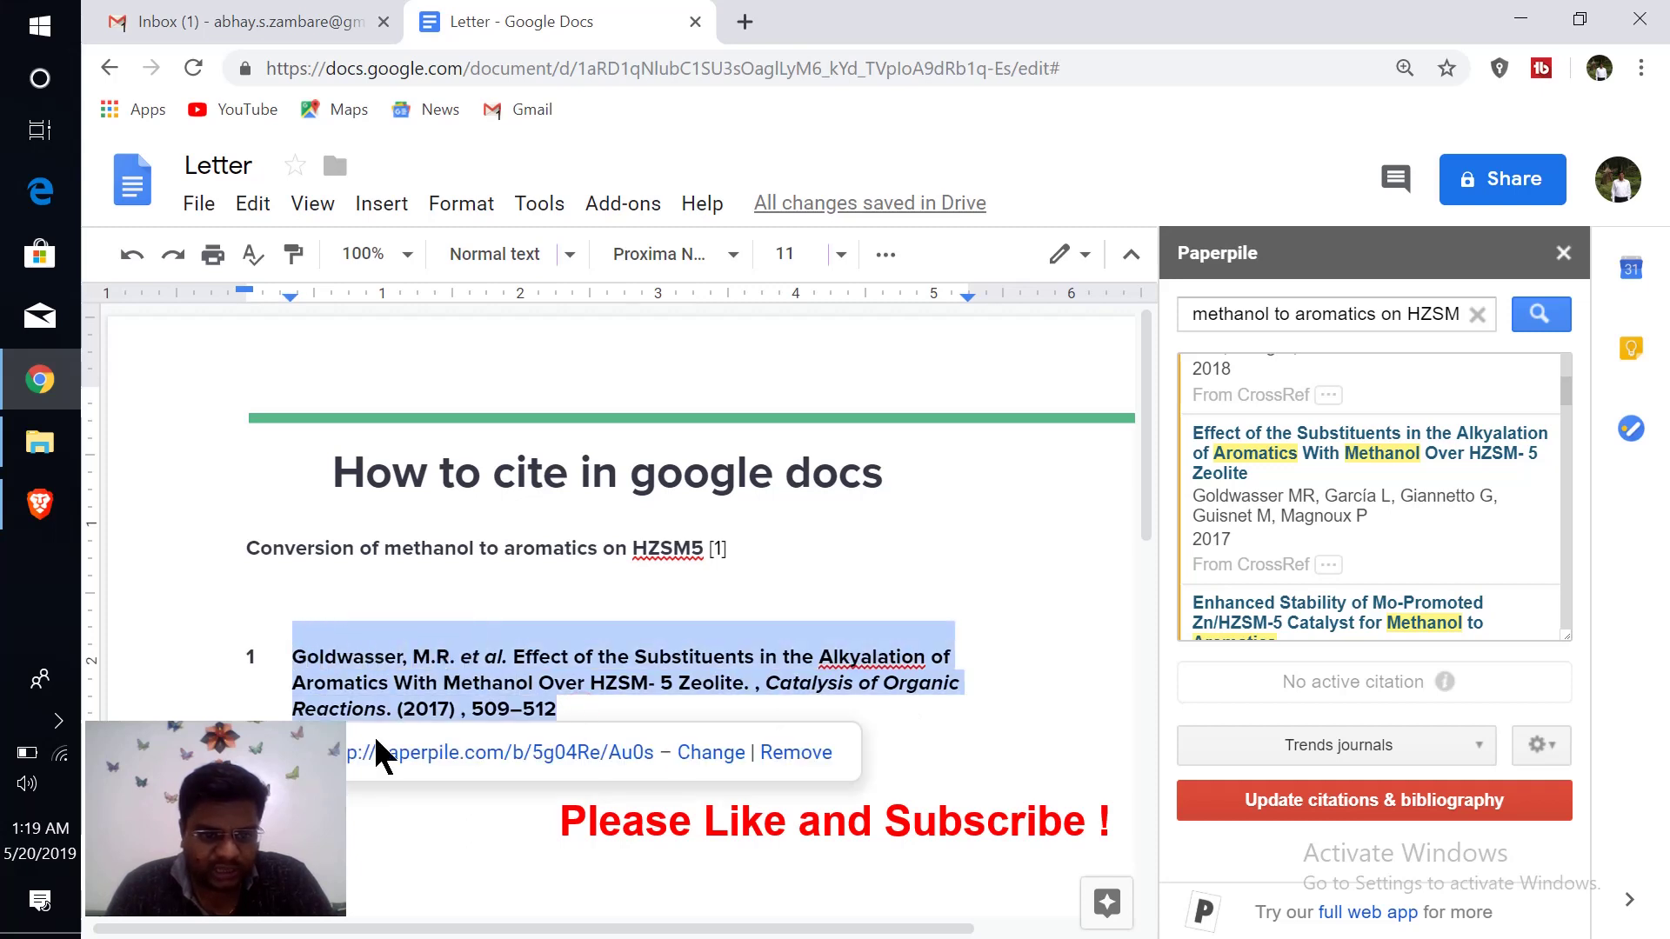
pyautogui.click(653, 826)
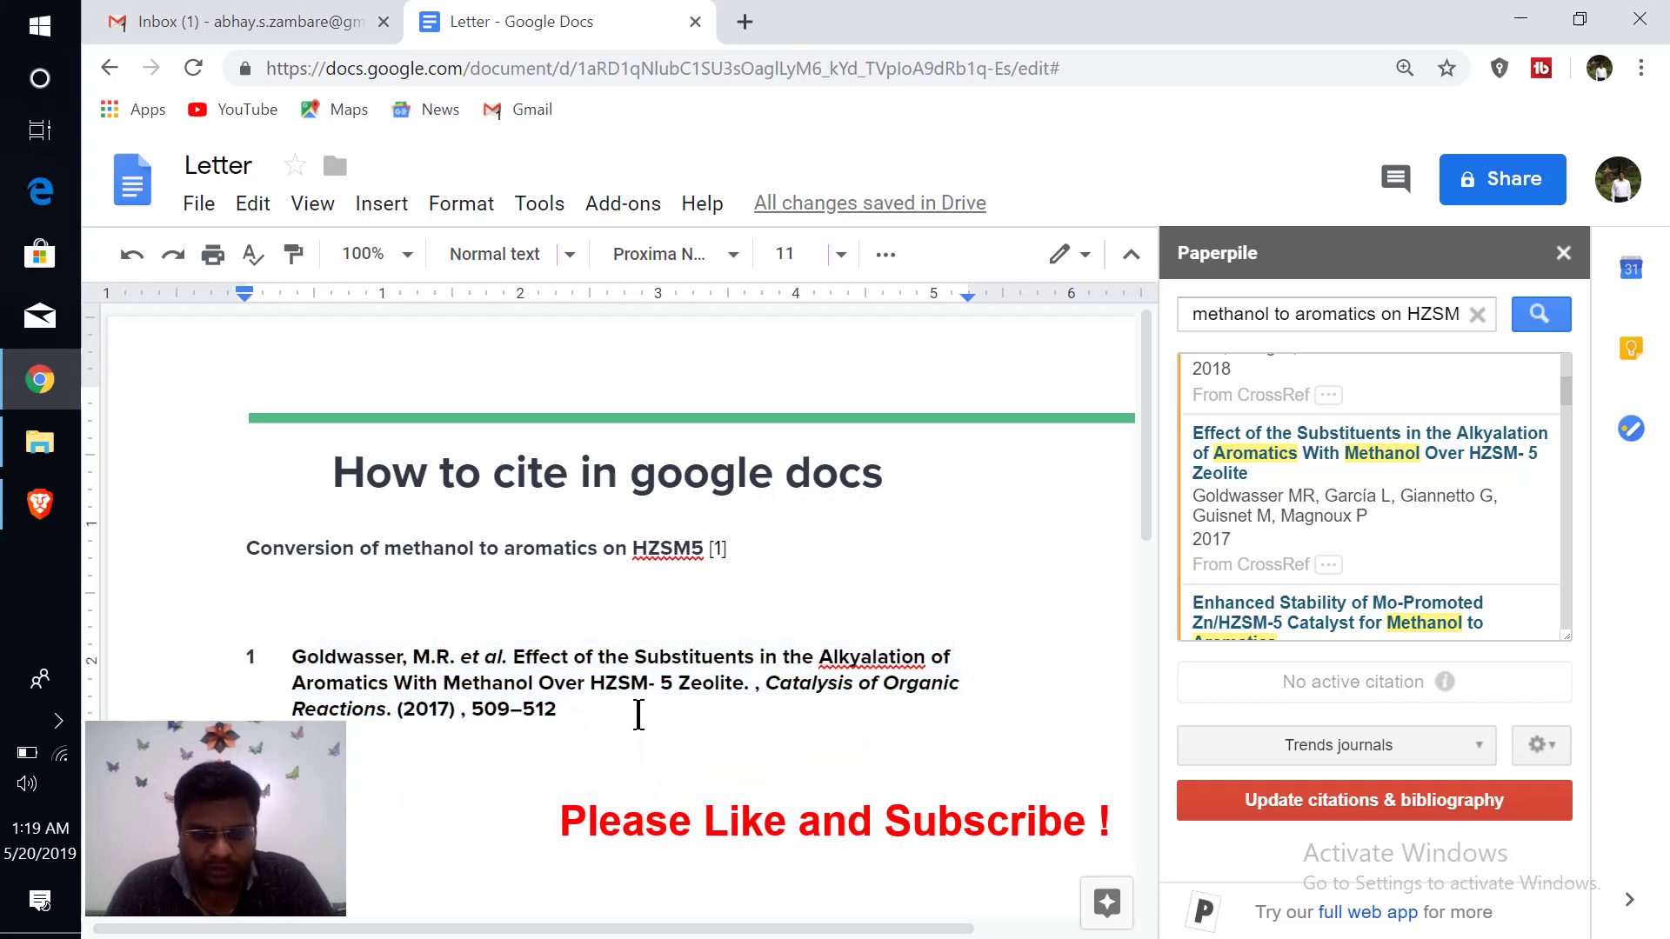
# Return the insertion point to the end of the [1] citation line, dismissing the link popup
pyautogui.click(788, 555)
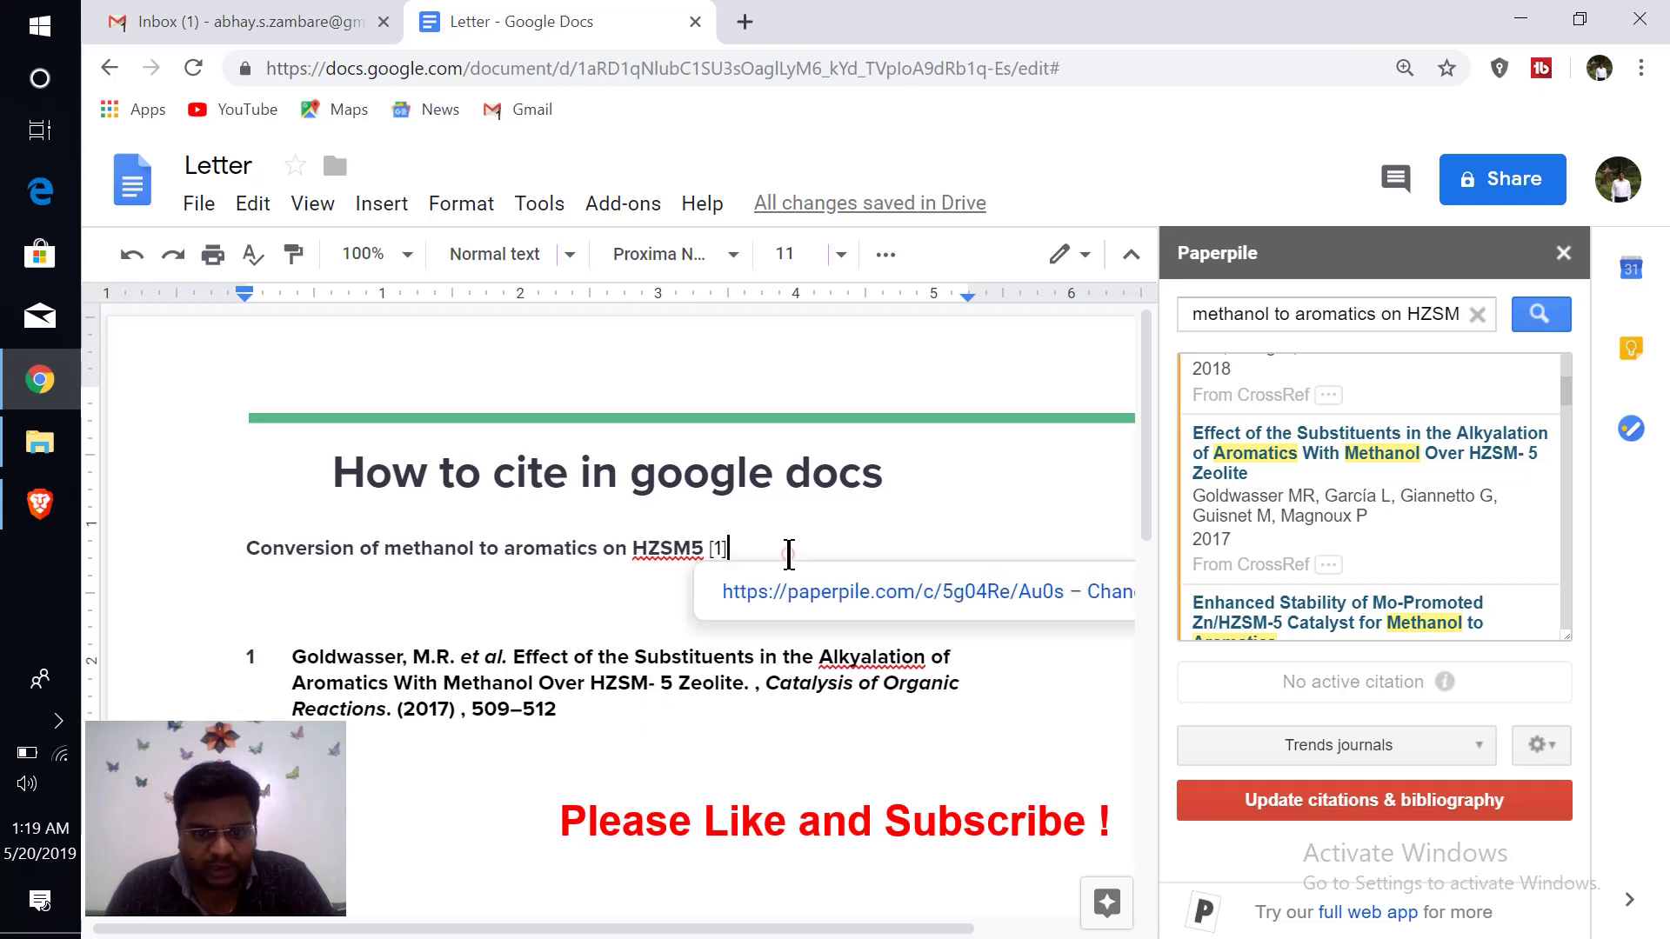
pyautogui.click(750, 871)
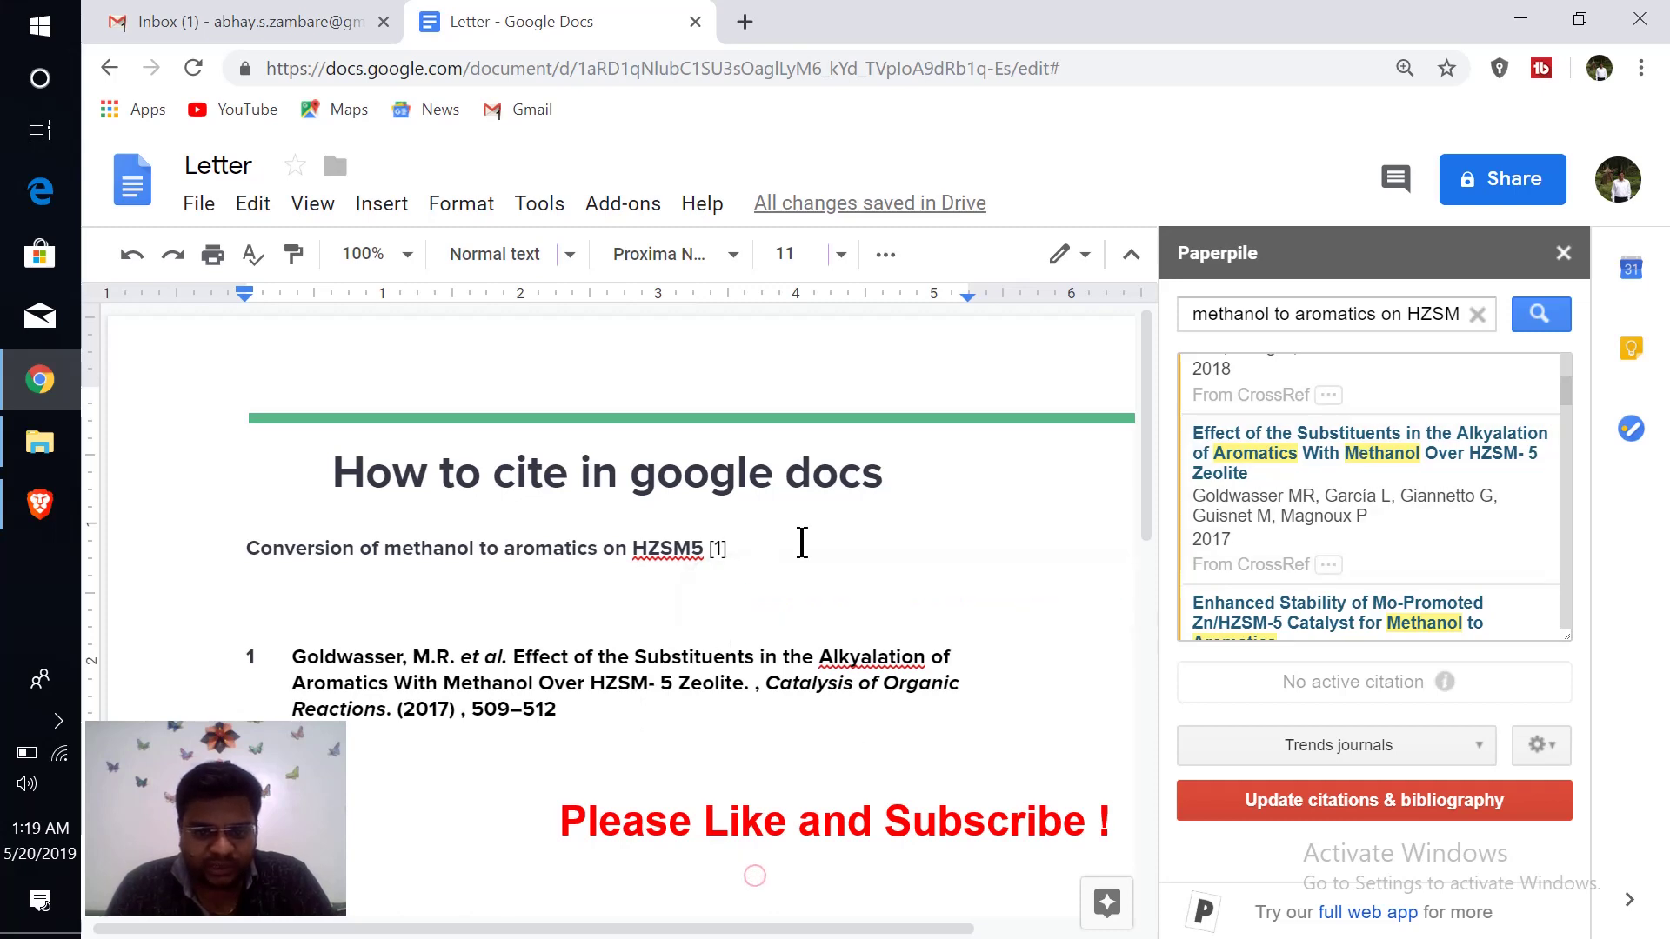
pyautogui.click(785, 548)
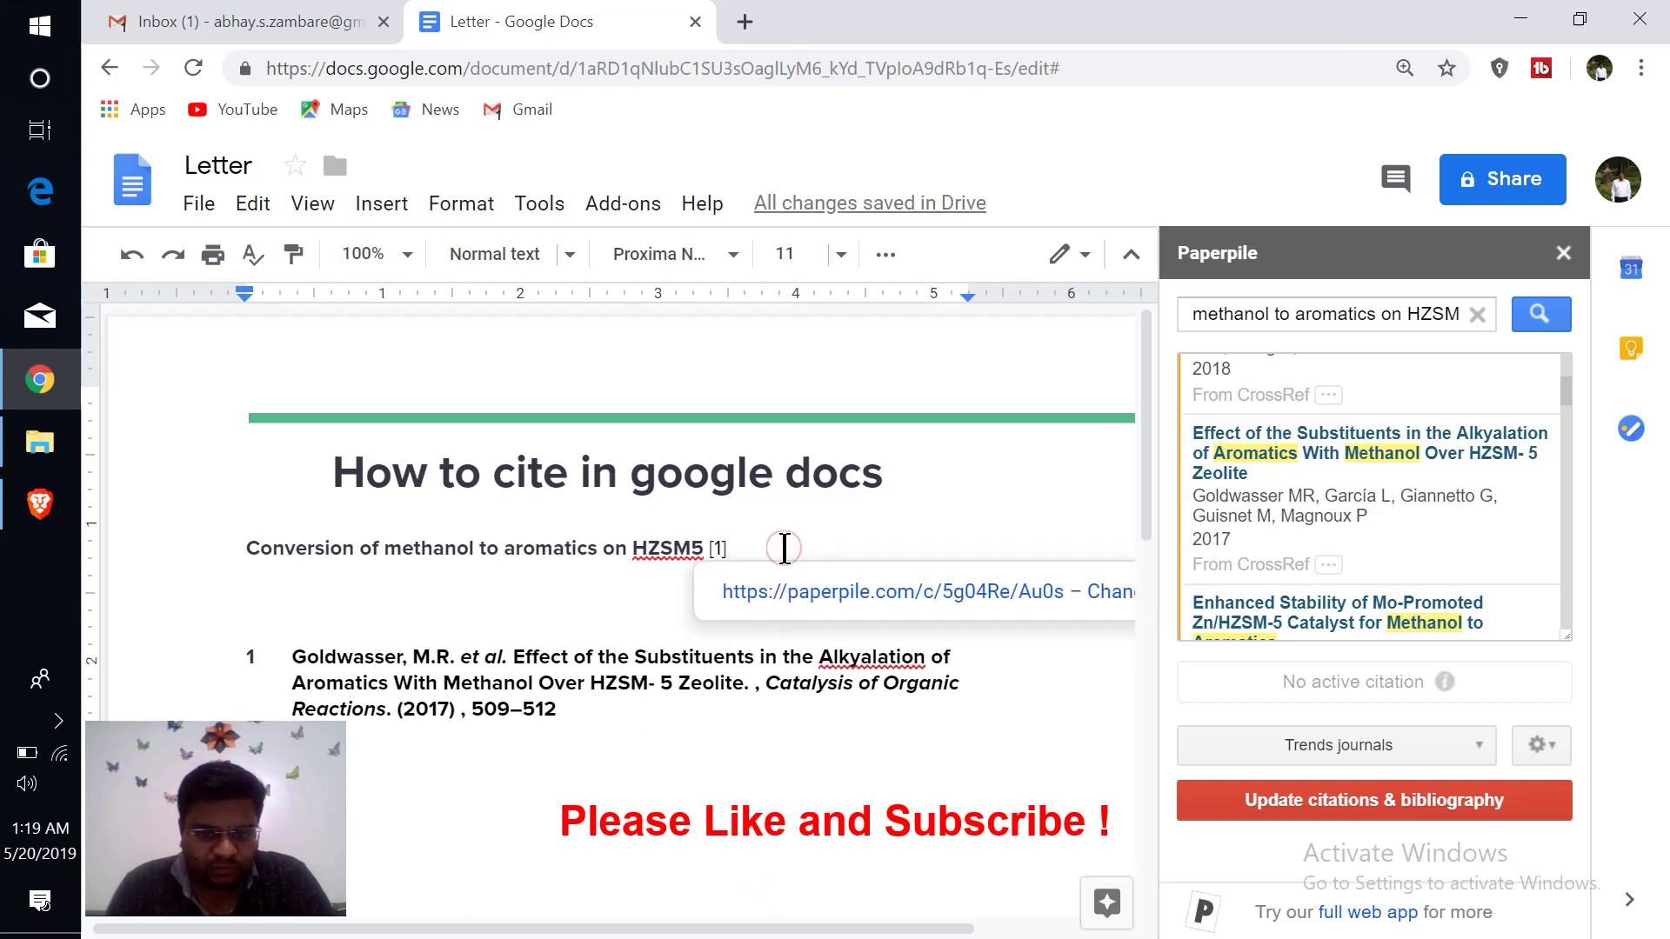
pyautogui.scroll(-1, 1364, 508)
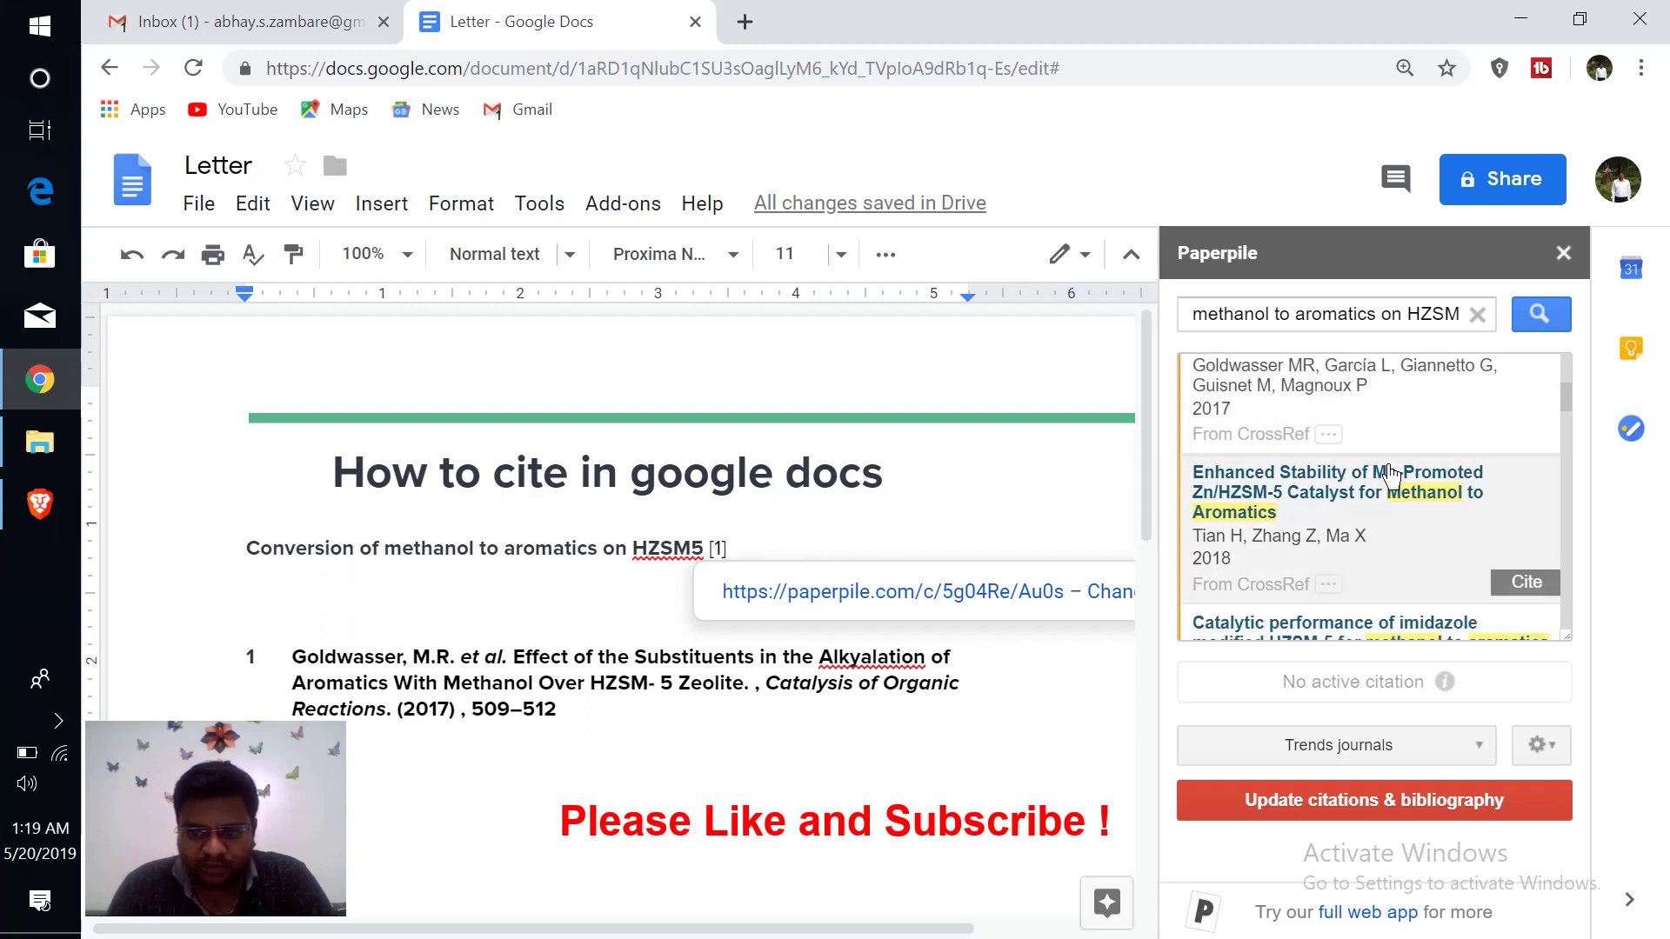
# Cite the Tian et al. 2018 Mo-Promoted Zn/HZSM-5 paper as [2] and rebuild the bibliography
pyautogui.click(1527, 590)
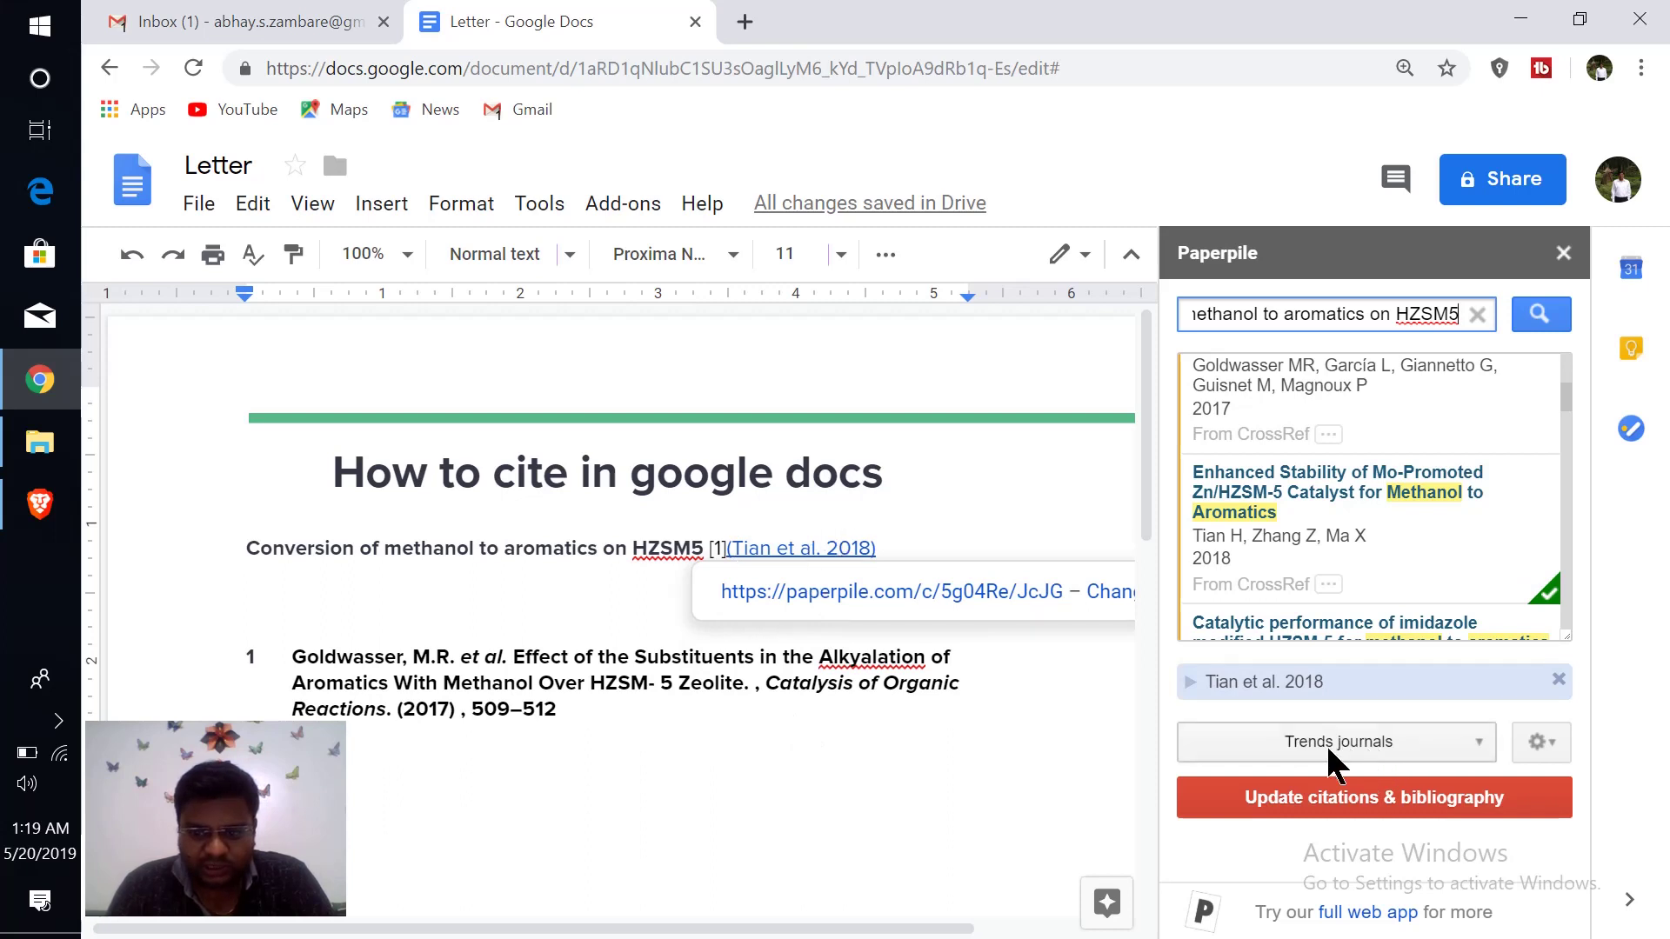
pyautogui.click(1343, 799)
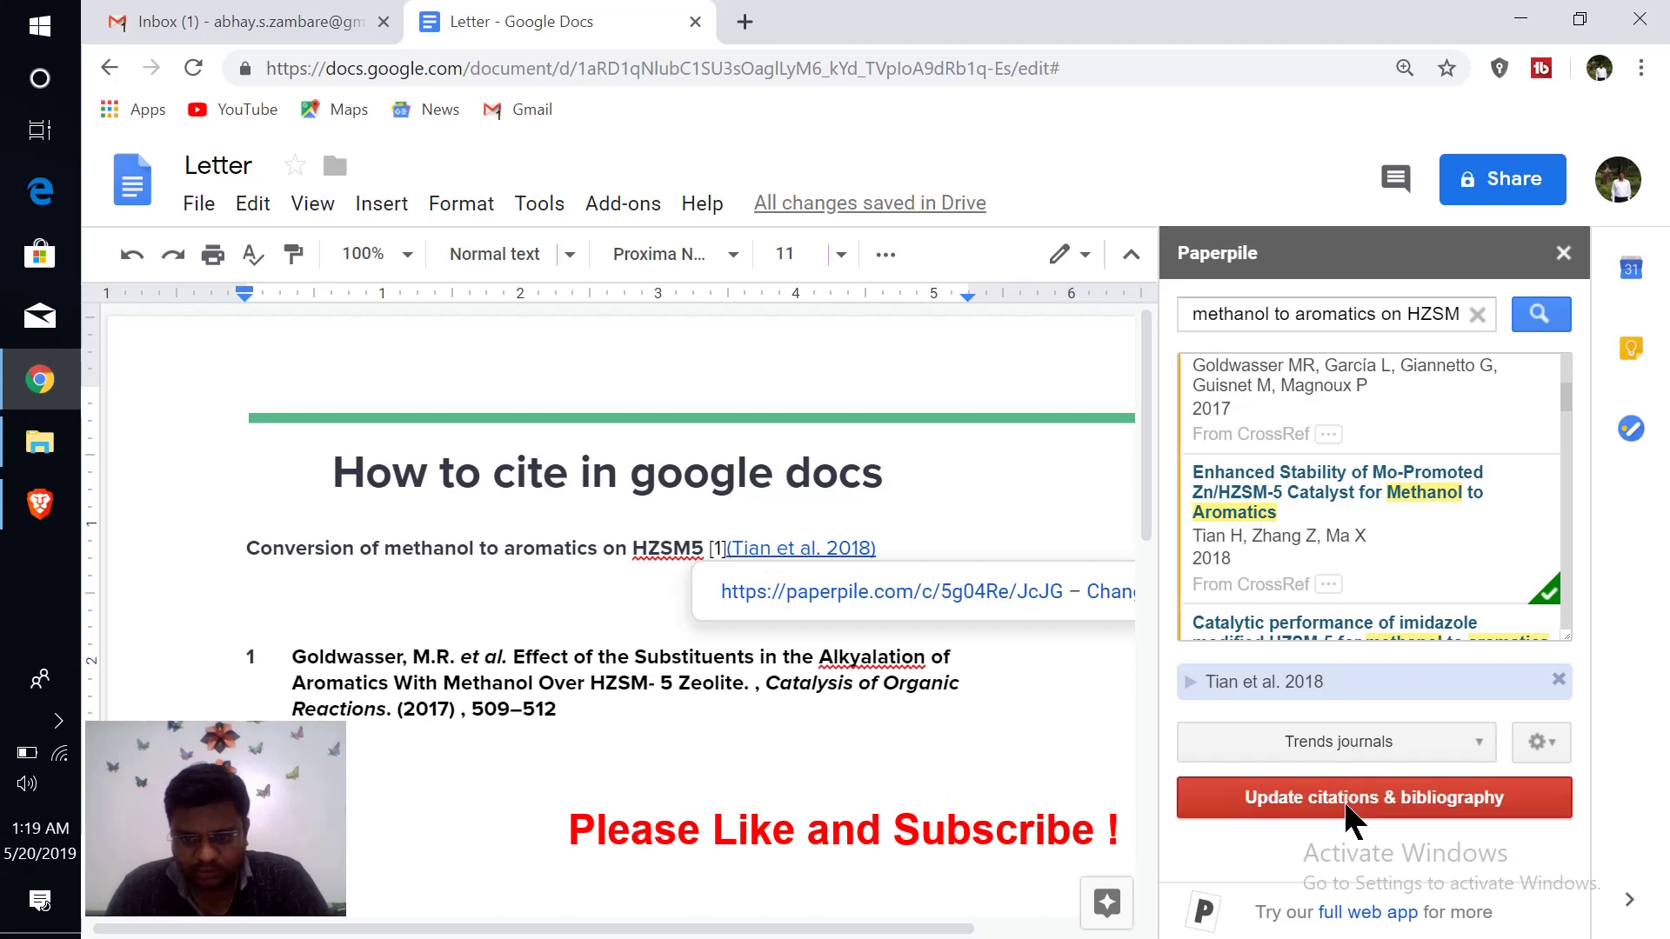
pyautogui.click(835, 759)
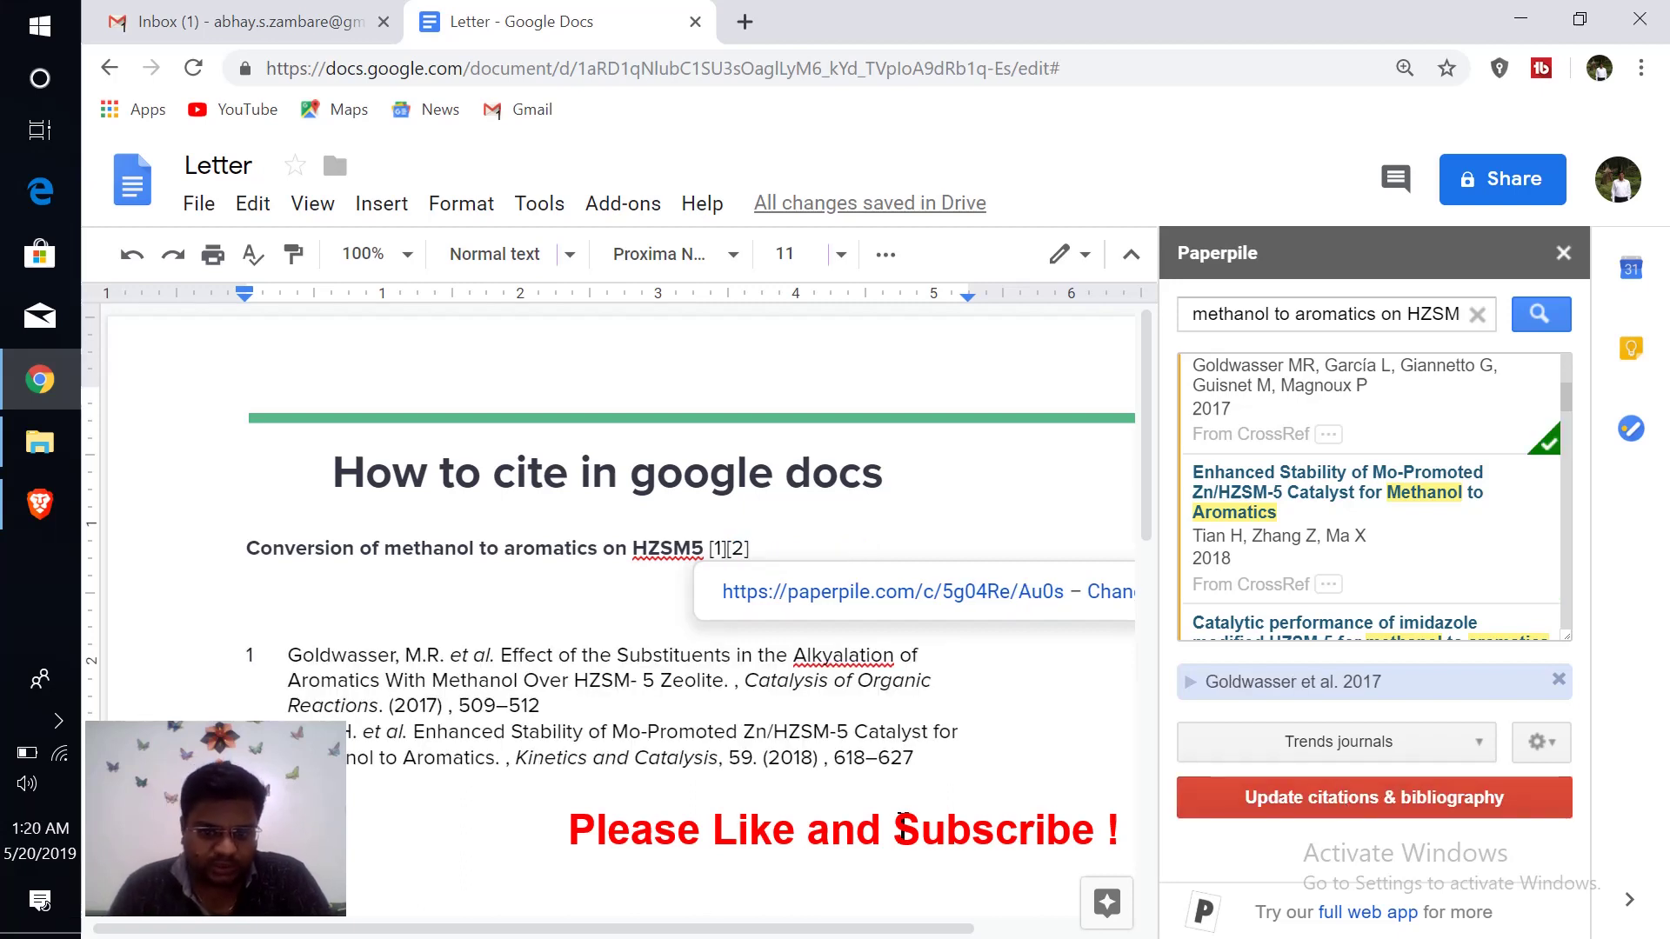
pyautogui.moveTo(935, 761); pyautogui.dragTo(291, 653)
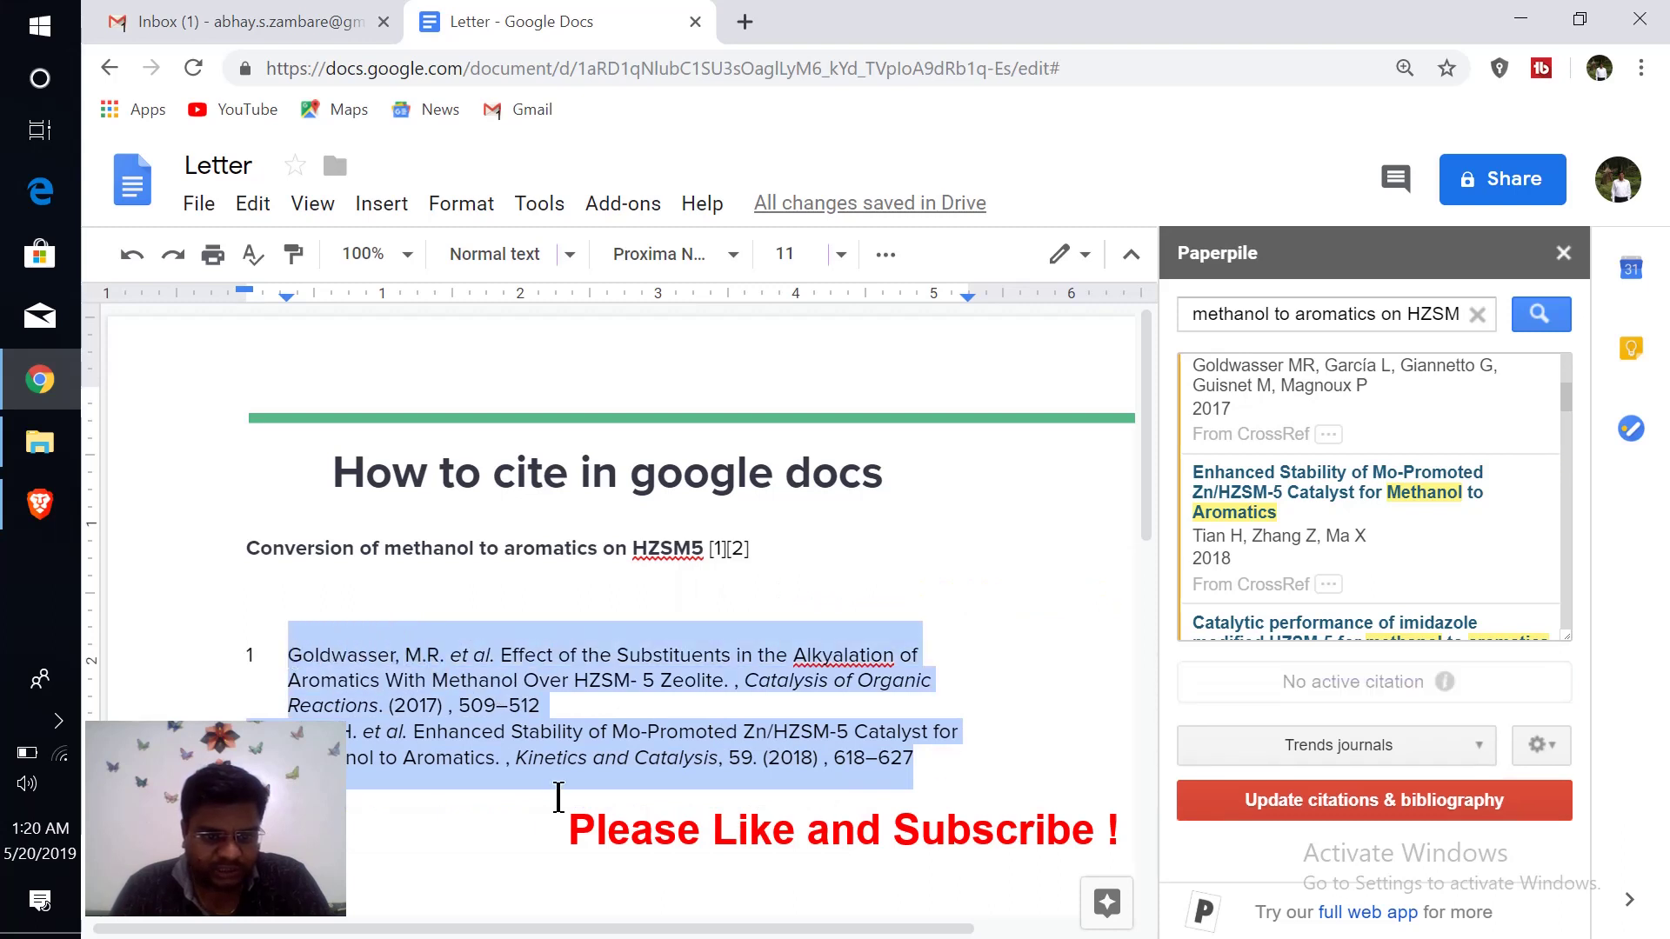
pyautogui.click(666, 813)
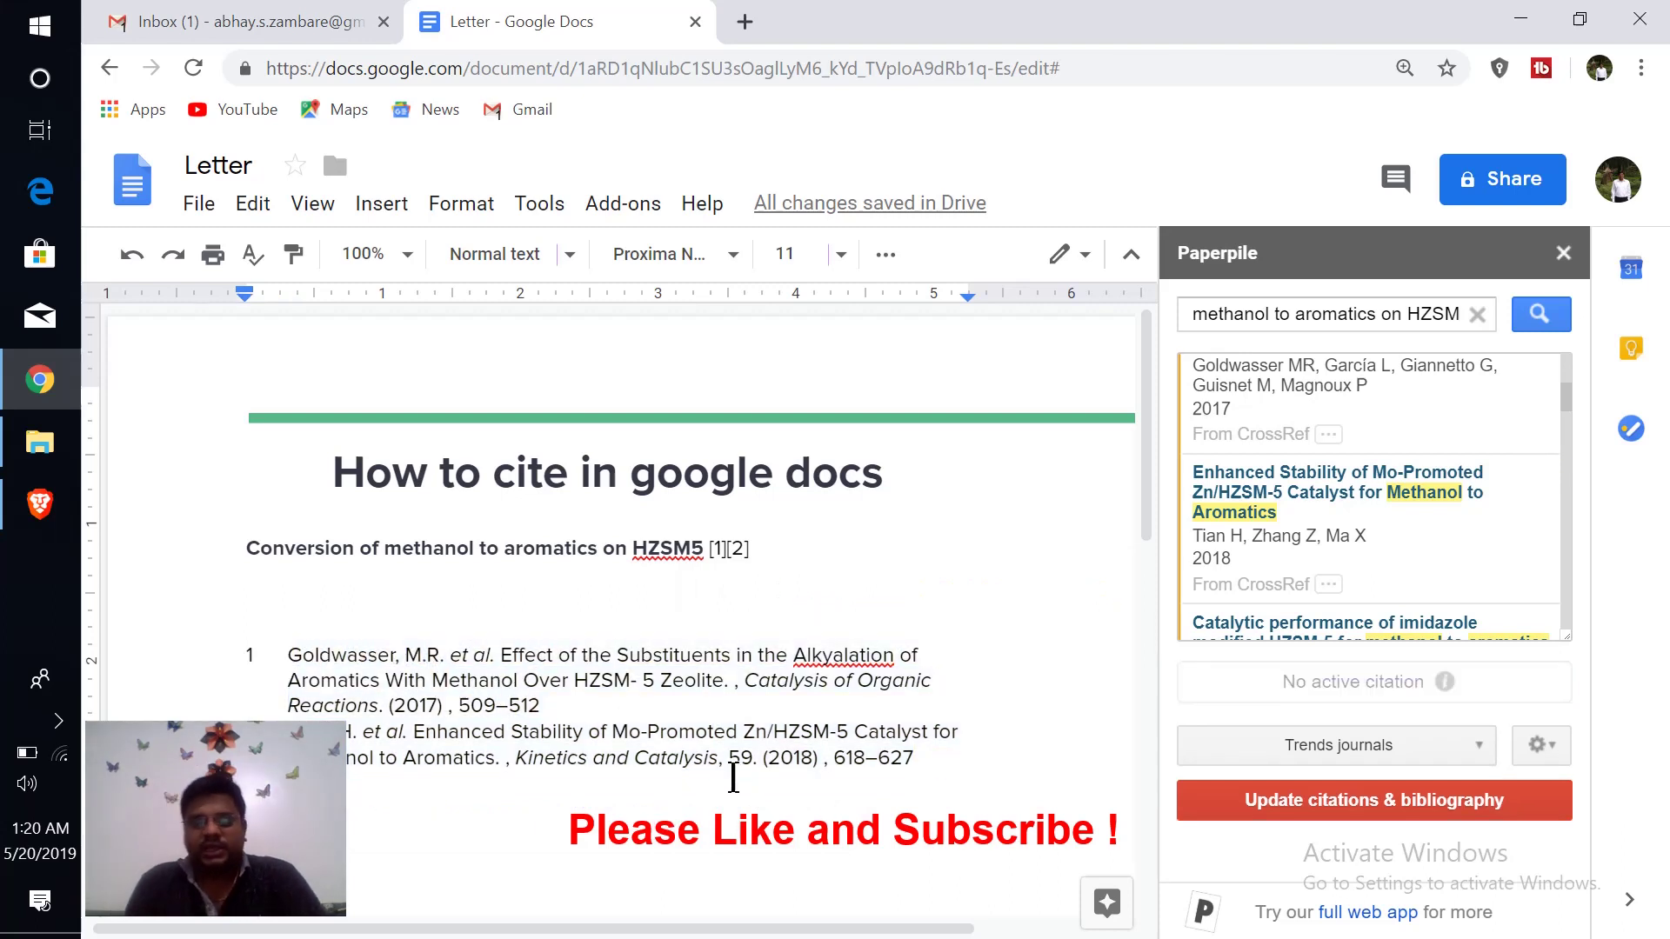